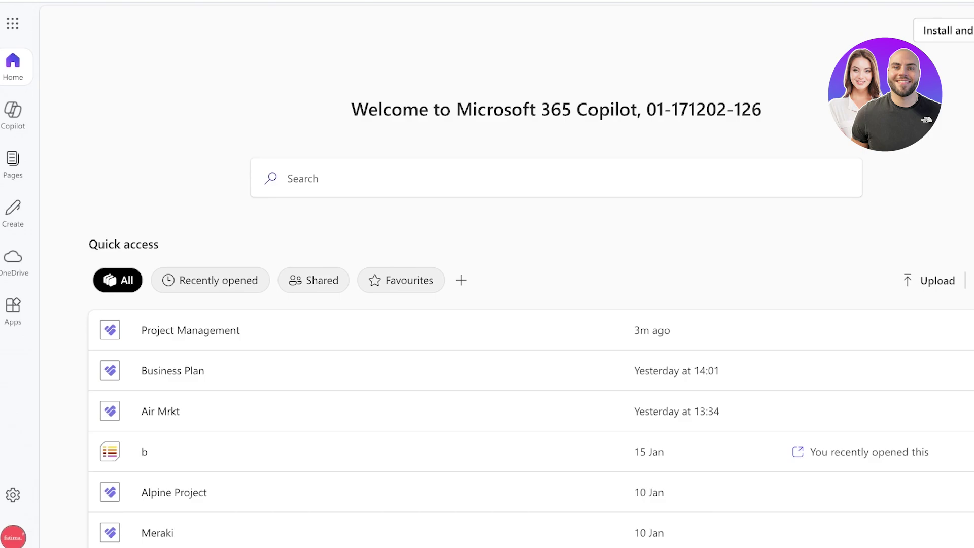
# Open the Microsoft 365 app launcher on the Copilot home page.
pyautogui.click(12, 23)
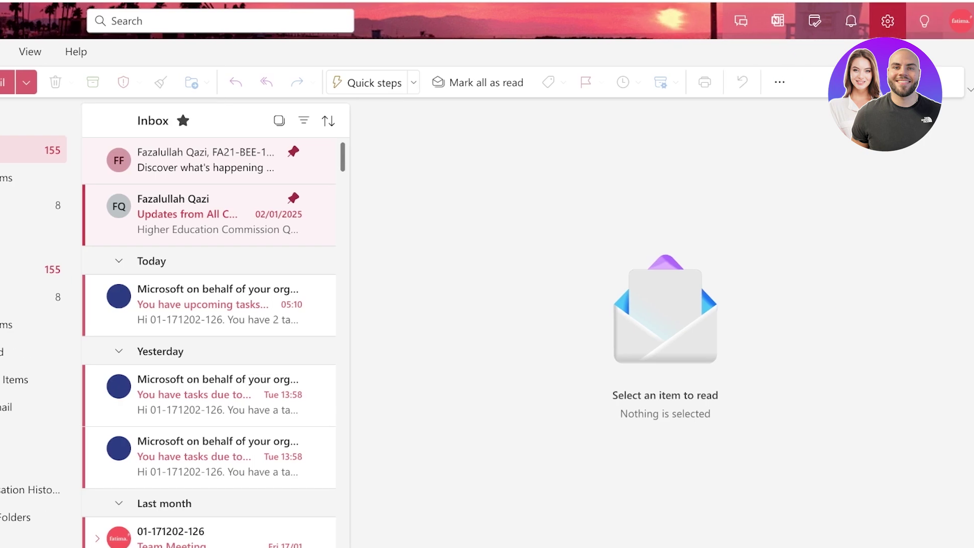
# Go to Settings > Account > Signatures to reach the empty signature editor.
pyautogui.click(887, 21)
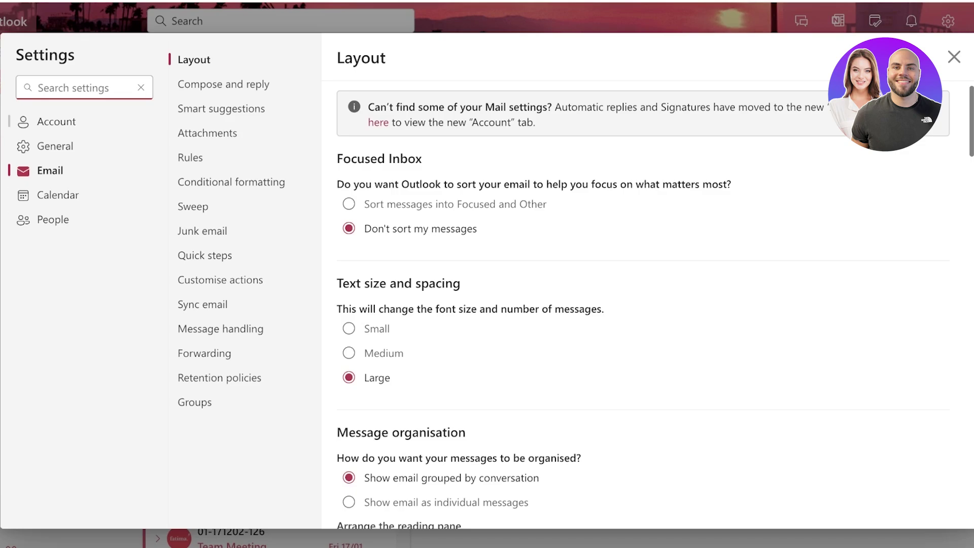
pyautogui.click(56, 122)
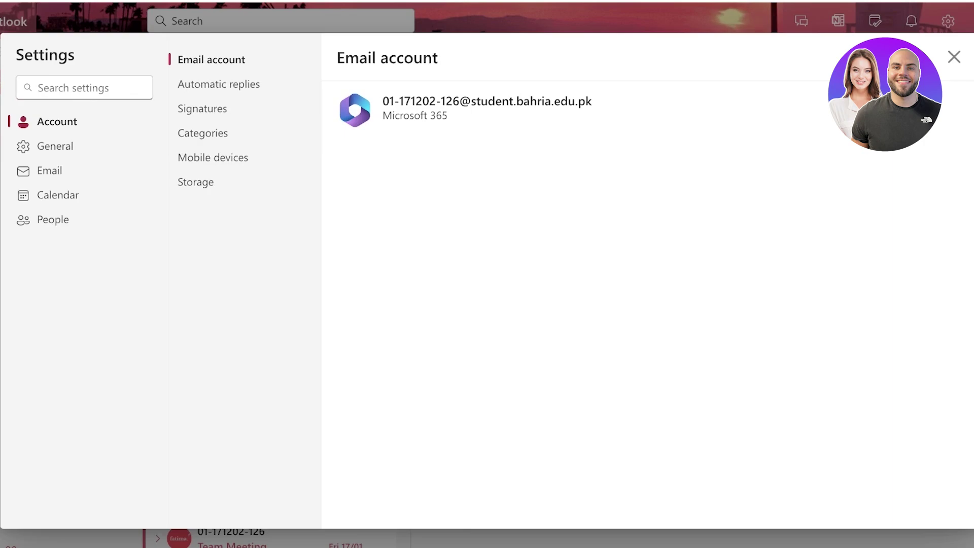
pyautogui.click(202, 109)
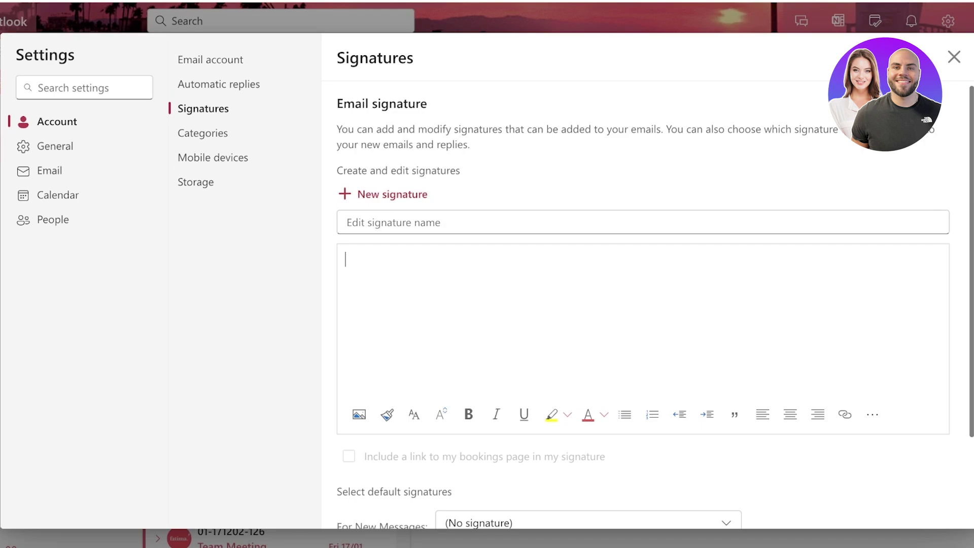
# Start a new signature named 'Standard' and type the sender's name as its first line.
pyautogui.click(384, 195)
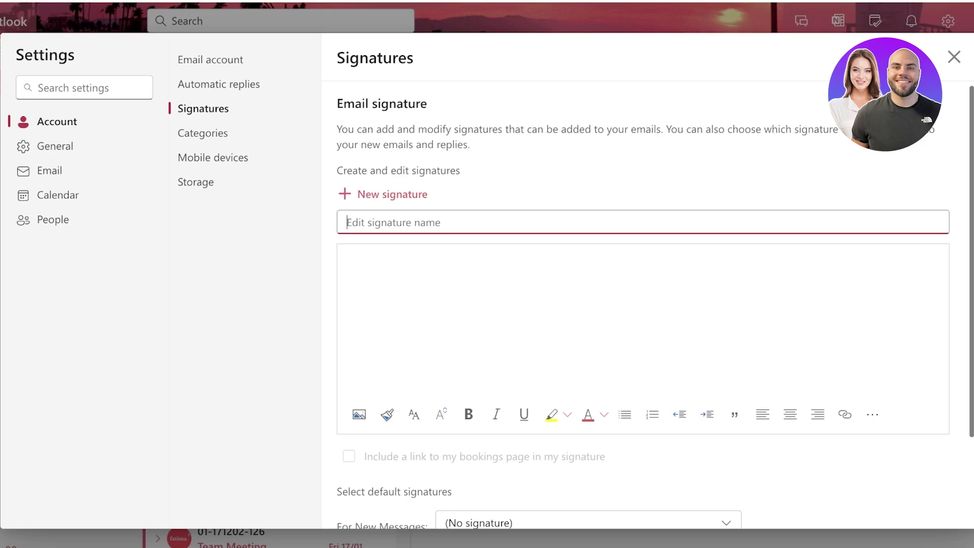
pyautogui.write('Standard')
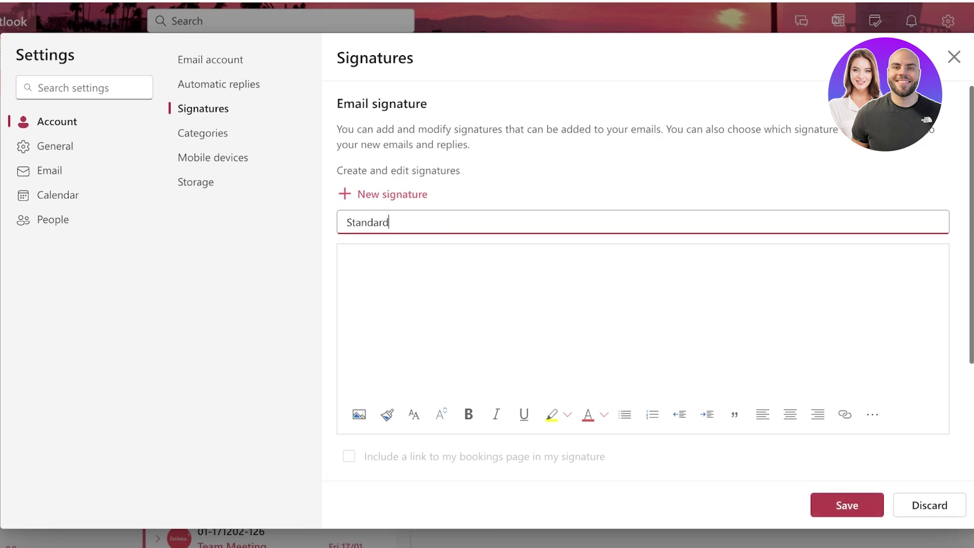
pyautogui.click(345, 259)
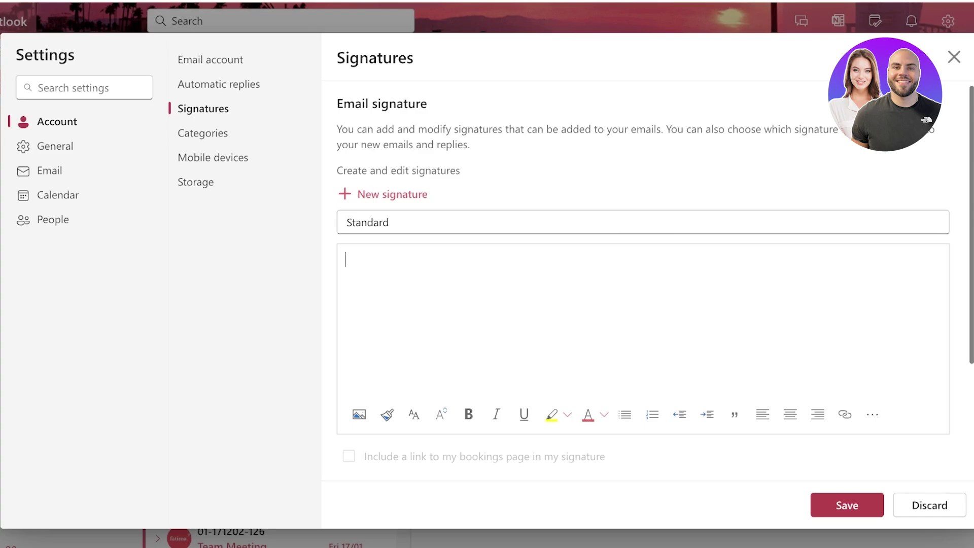
pyautogui.scroll(-3, 643, 278)
pyautogui.scroll(3, 643, 279)
# Make the name bold, italic and underlined in Sitka Text.
pyautogui.moveTo(345, 259); pyautogui.dragTo(404, 259)
pyautogui.click(468, 414)
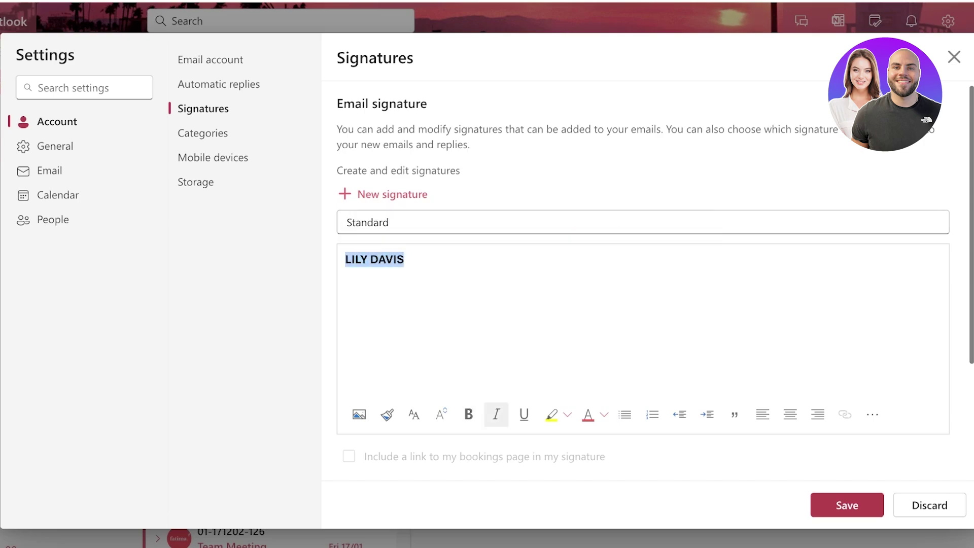
pyautogui.click(497, 414)
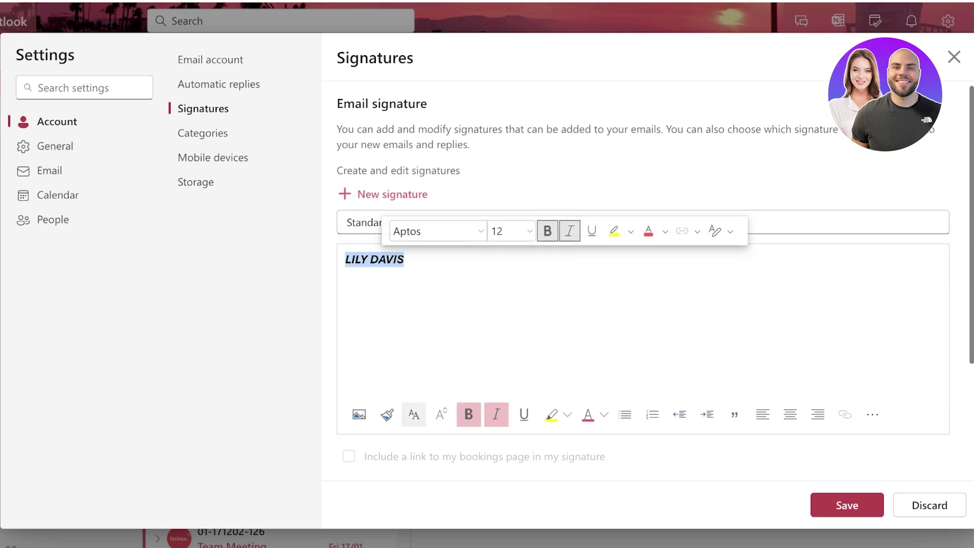
pyautogui.click(437, 231)
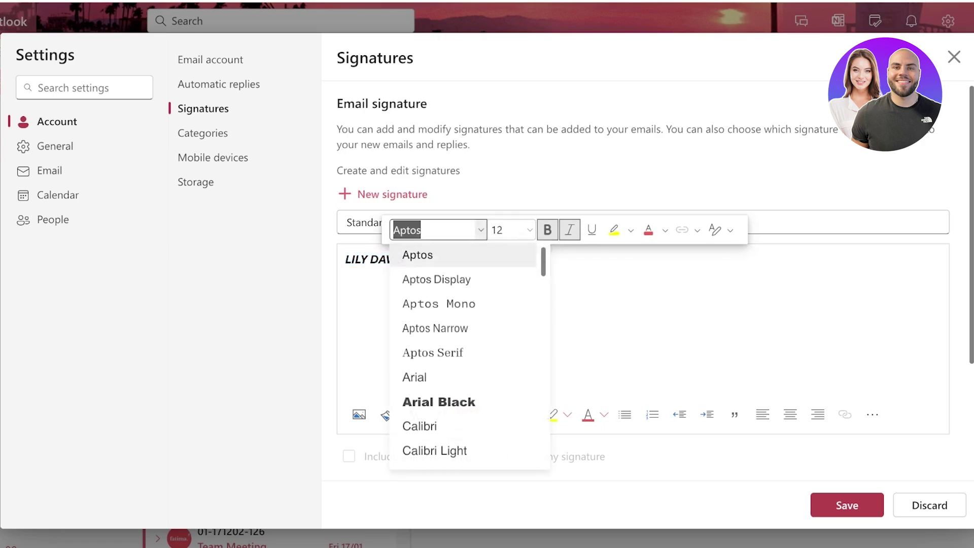
pyautogui.scroll(-10, 457, 345)
pyautogui.click(423, 404)
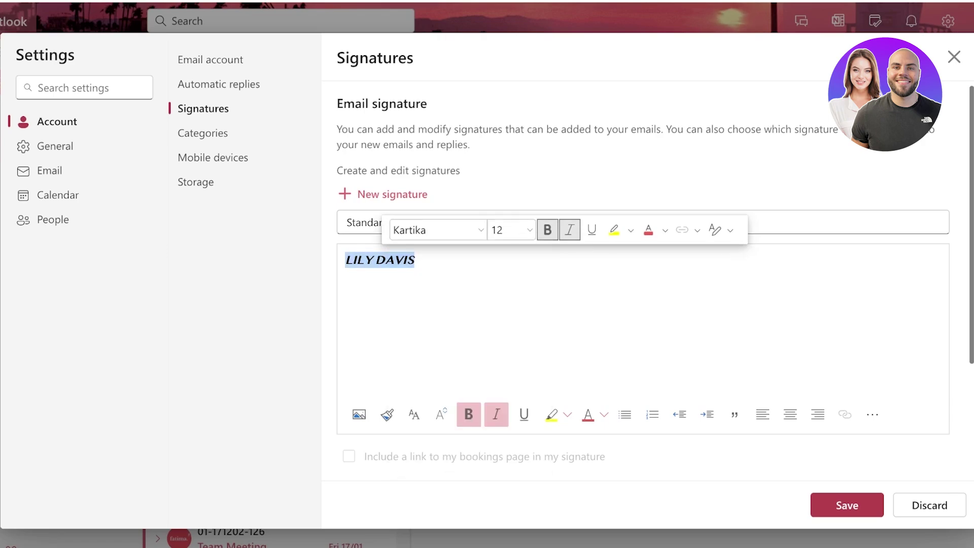
pyautogui.click(436, 230)
pyautogui.scroll(-8, 429, 365)
pyautogui.click(429, 365)
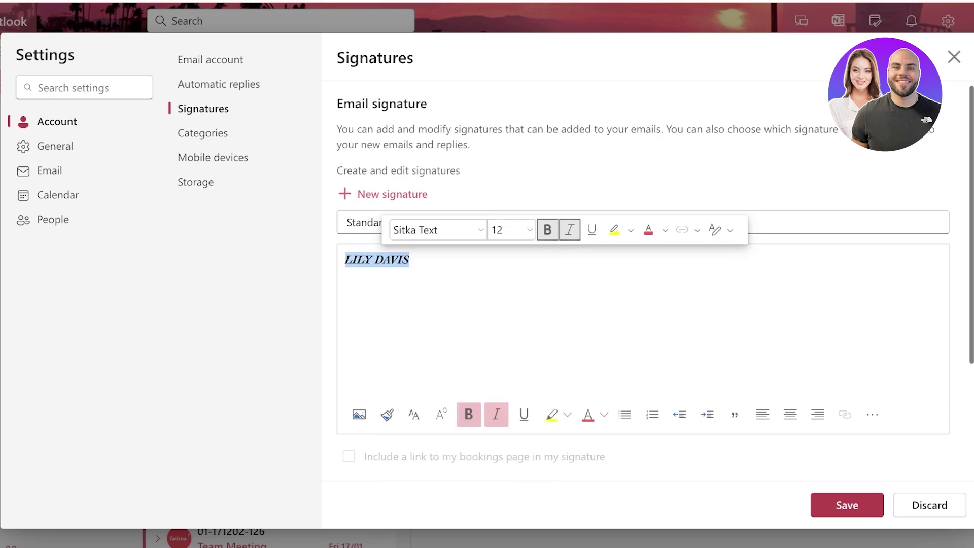
pyautogui.click(505, 230)
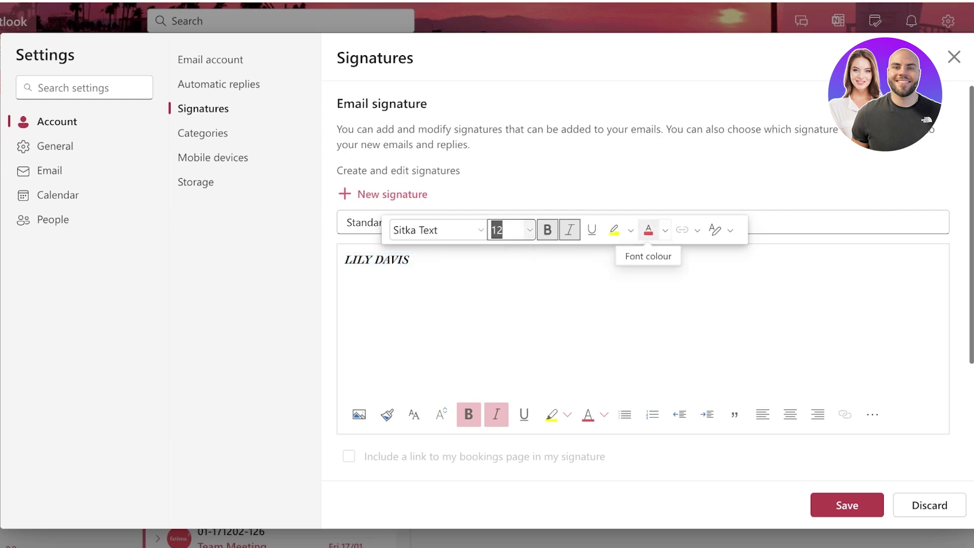
pyautogui.click(592, 230)
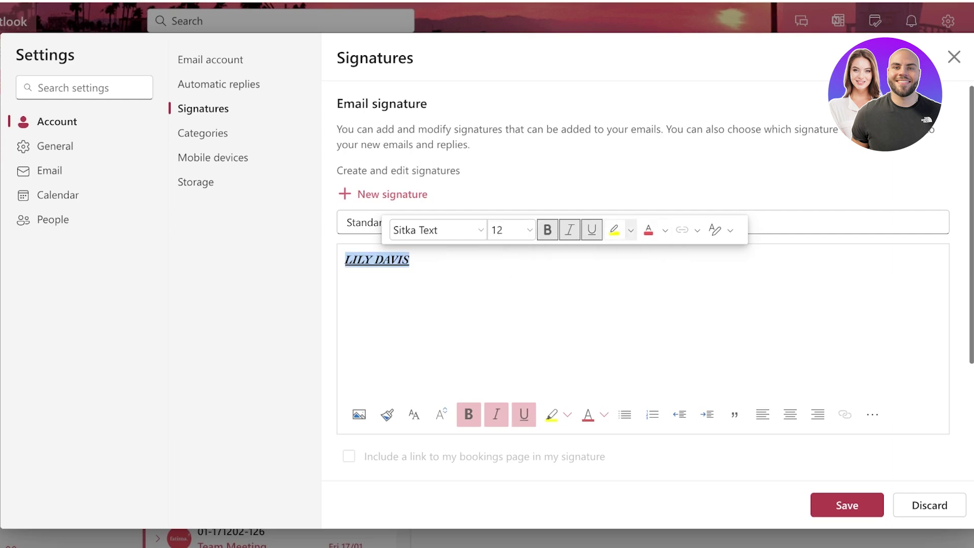
pyautogui.click(346, 275)
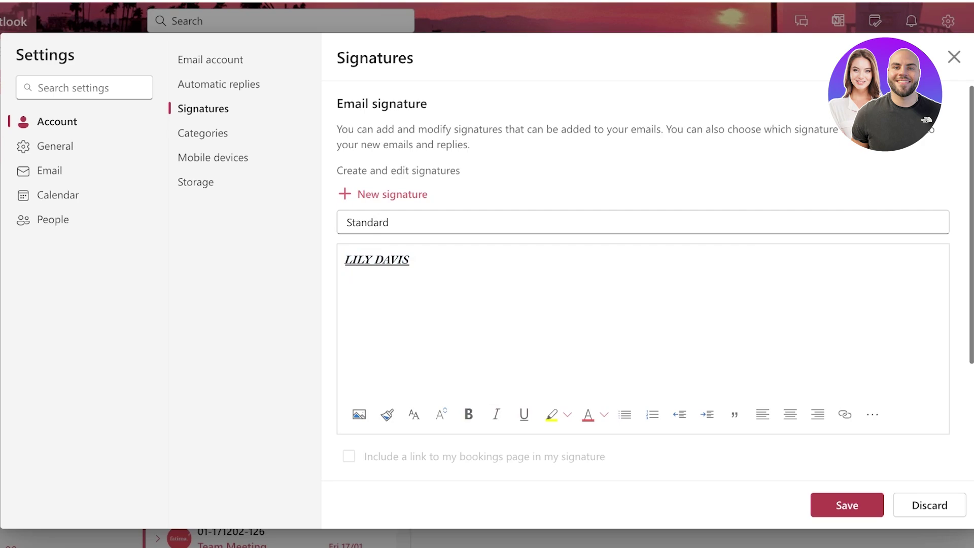
# Add the lines 'CEO | CREATIVE DIRECTOR' and 'Meraki' below the name and select them.
pyautogui.write('CEO | CREATIV')
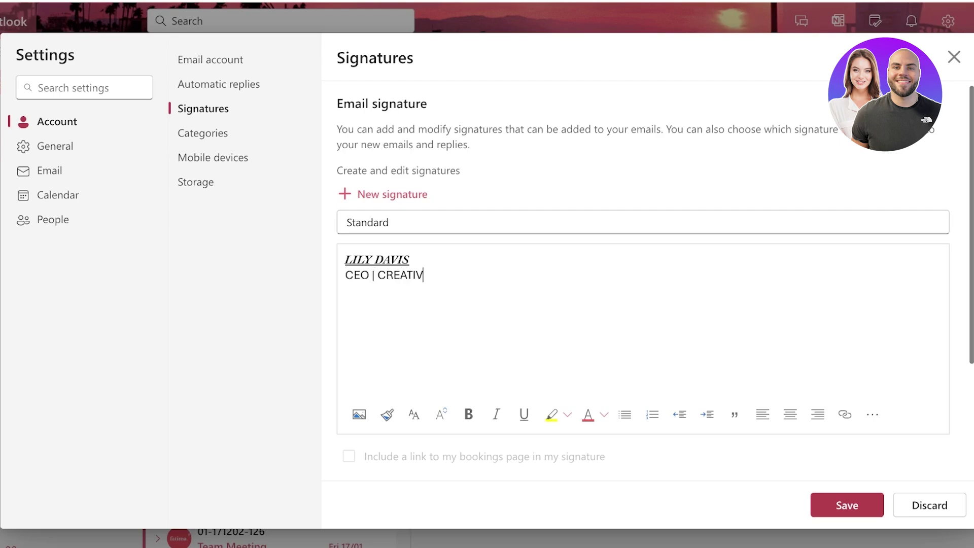
pyautogui.write('E DIRECTOR')
pyautogui.press('Return')
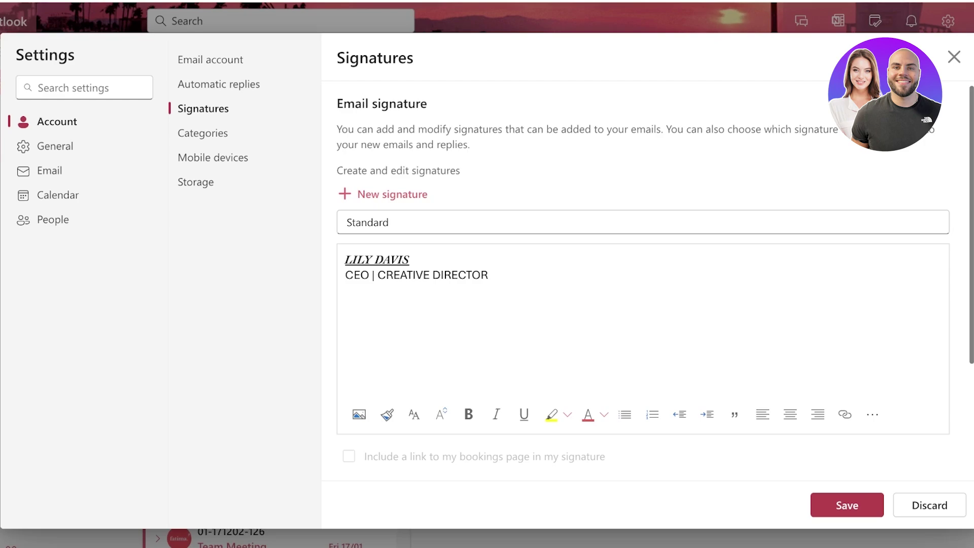
pyautogui.write('ME')
pyautogui.write('eraki')
pyautogui.hotkey('ctrl', 'a')
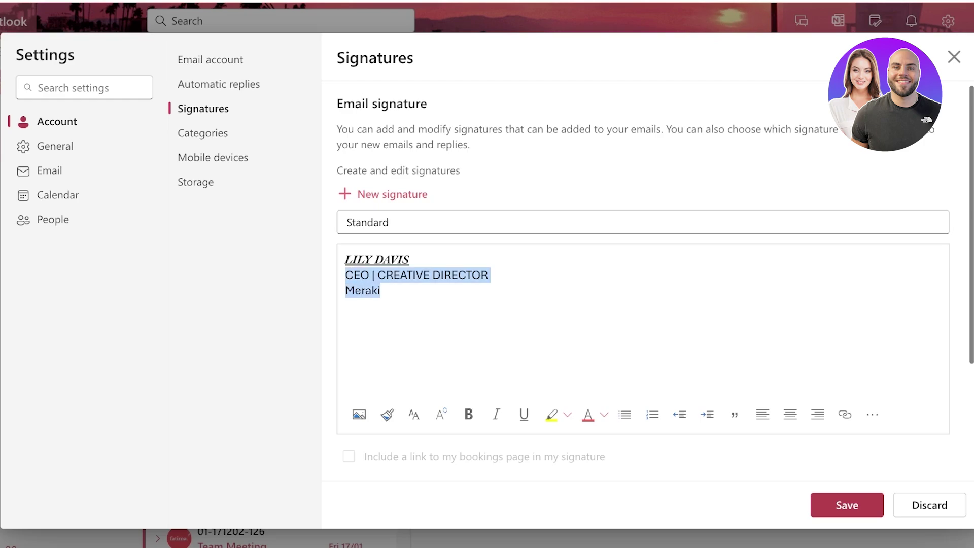
# Try the 楷体, Tunga and Lucida Handwriting fonts on those lines, keeping size 12.
pyautogui.click(396, 239)
pyautogui.click(395, 240)
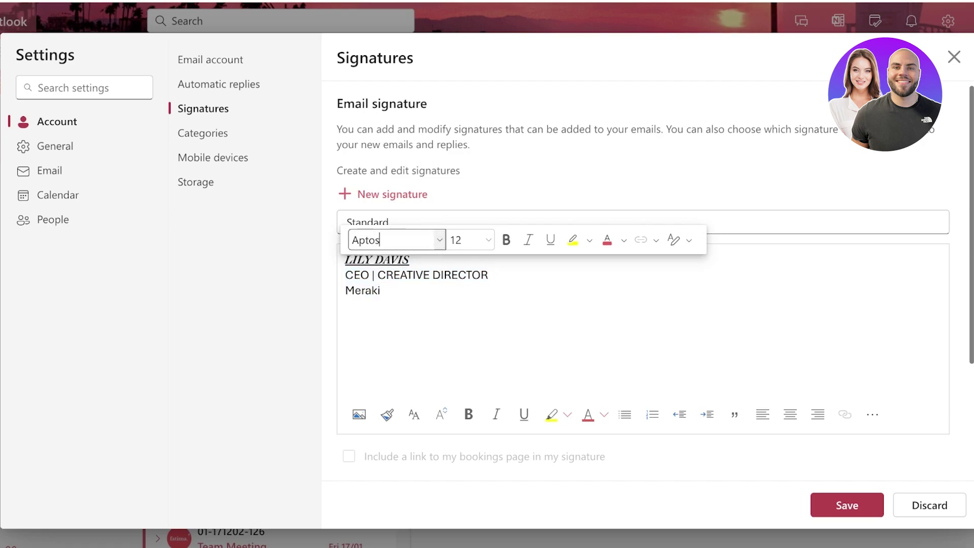
pyautogui.click(439, 240)
pyautogui.scroll(-10, 406, 355)
pyautogui.click(395, 365)
pyautogui.click(439, 241)
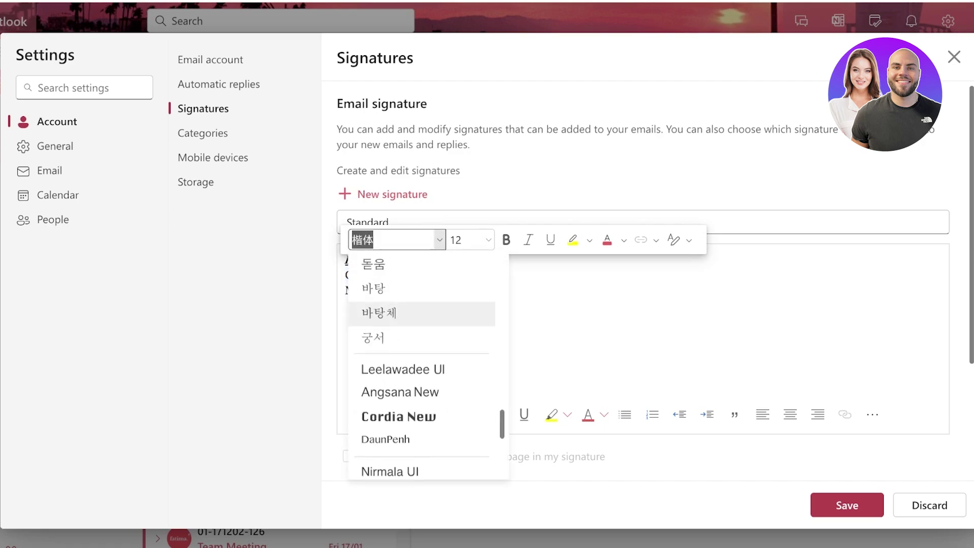
pyautogui.scroll(-5, 421, 355)
pyautogui.click(391, 383)
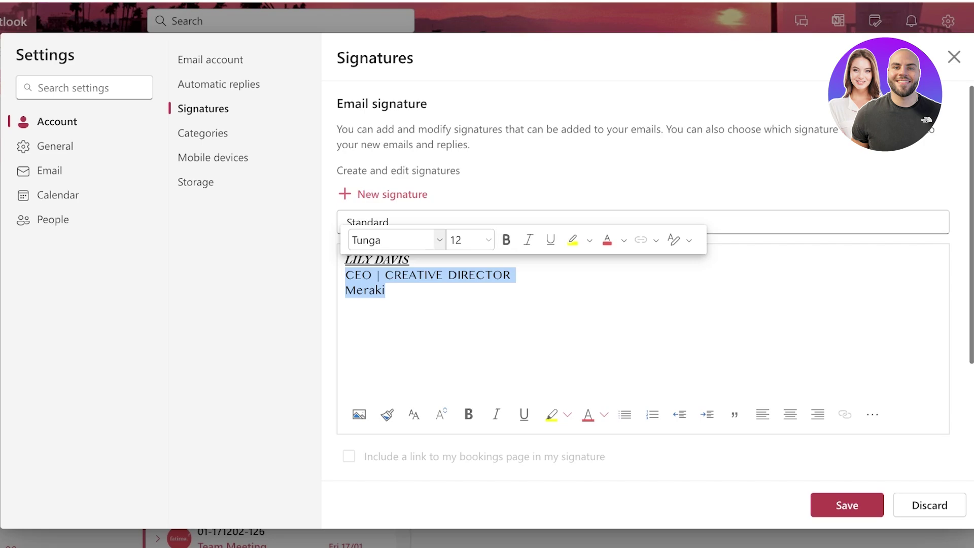
pyautogui.click(439, 240)
pyautogui.scroll(-3, 422, 333)
pyautogui.scroll(-8, 421, 333)
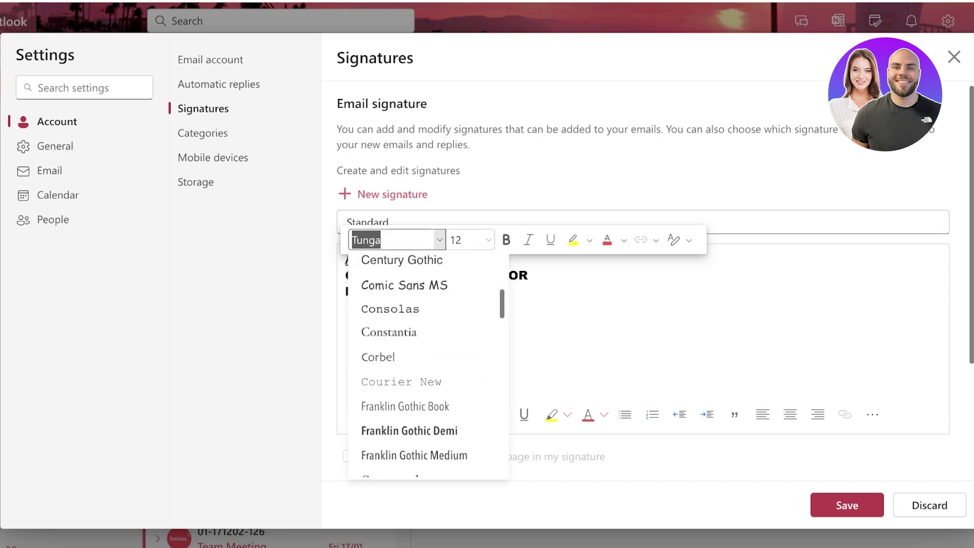
pyautogui.click(396, 317)
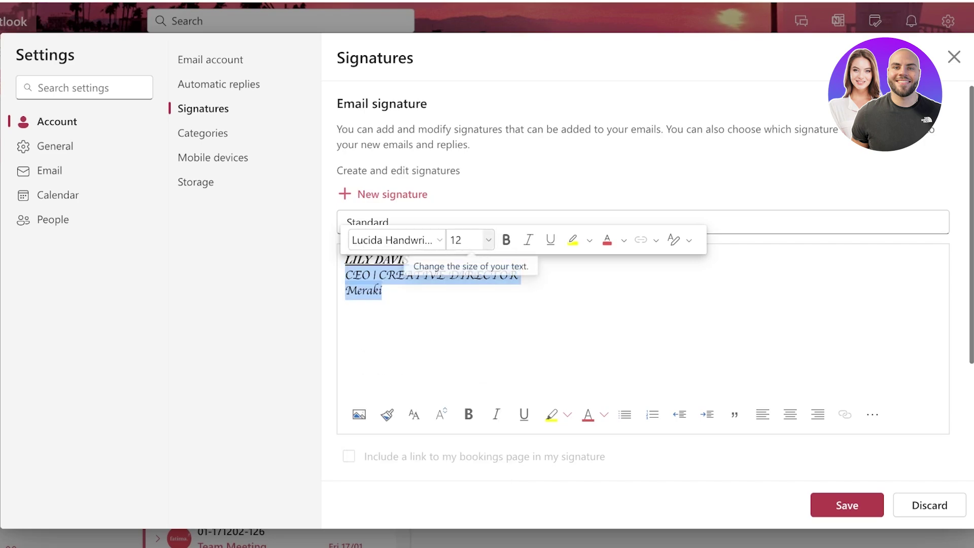
pyautogui.click(472, 240)
pyautogui.scroll(-3, 465, 381)
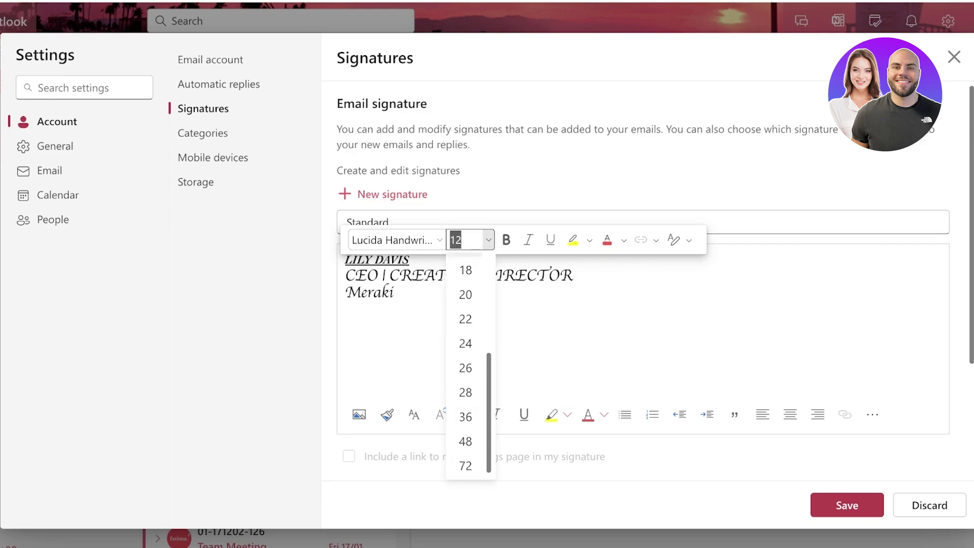
pyautogui.scroll(3, 466, 365)
pyautogui.click(466, 364)
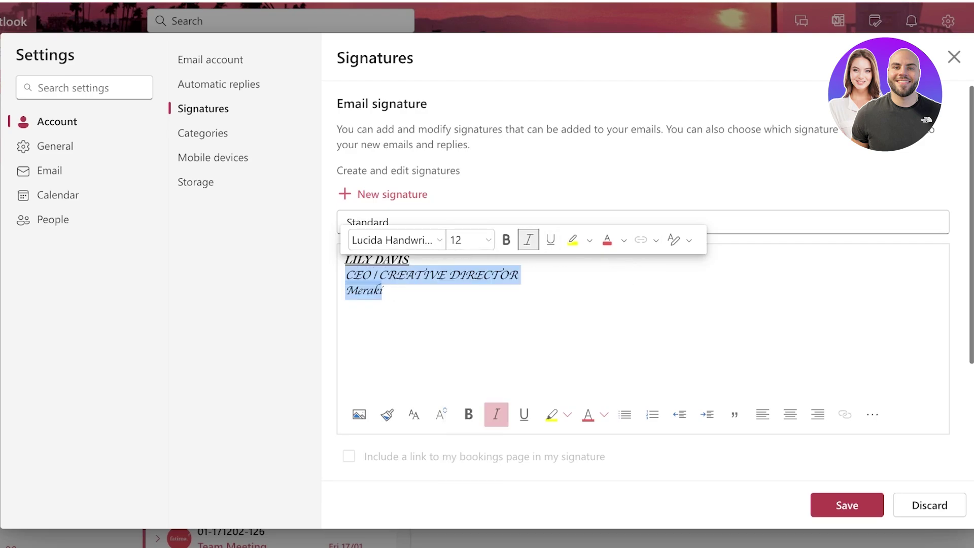
# Make the title and company lines italic Sitka Text, then select Meraki.
pyautogui.hotkey('ctrl', 'u')
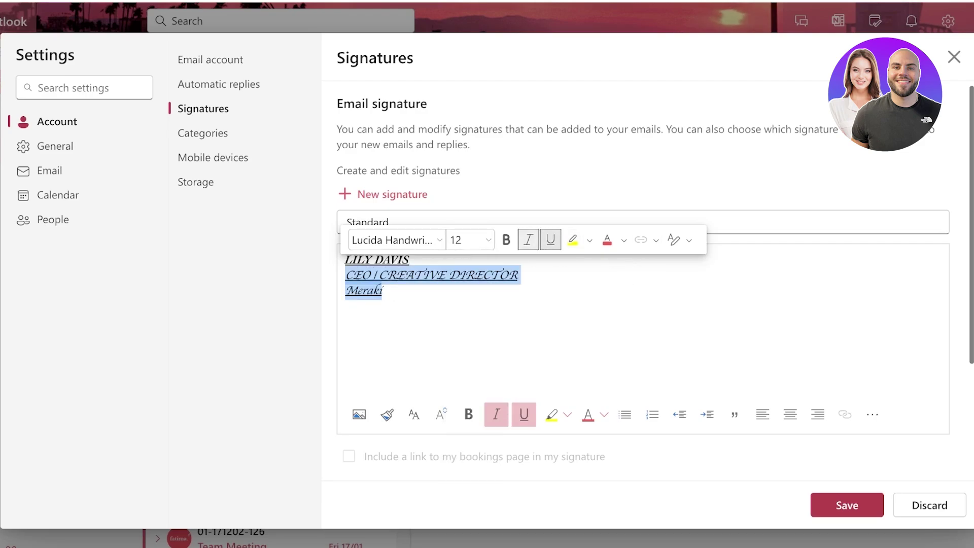
pyautogui.hotkey('ctrl', 'i')
pyautogui.hotkey('ctrl', 'i')
pyautogui.hotkey('ctrl', 'u')
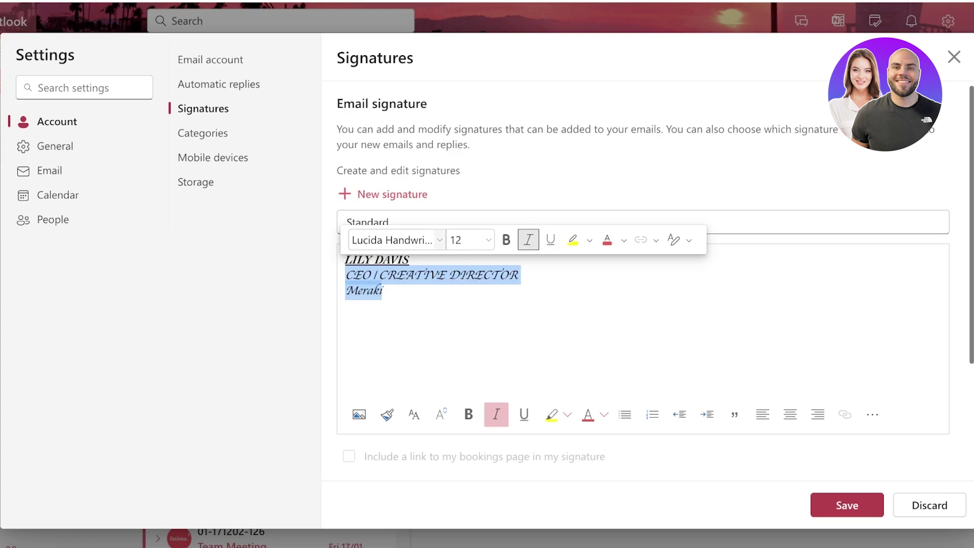
pyautogui.click(396, 240)
pyautogui.scroll(-3, 406, 406)
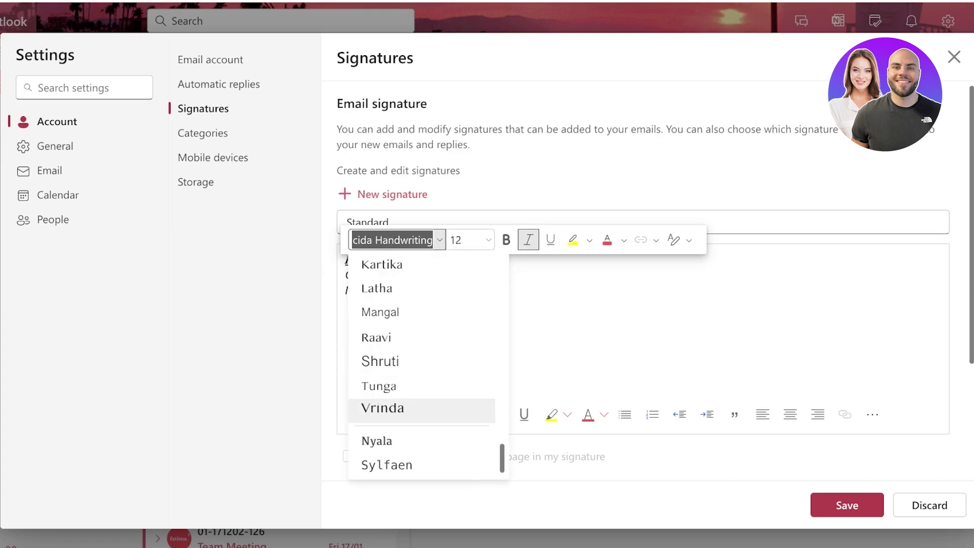
pyautogui.scroll(-5, 406, 440)
pyautogui.scroll(-5, 406, 442)
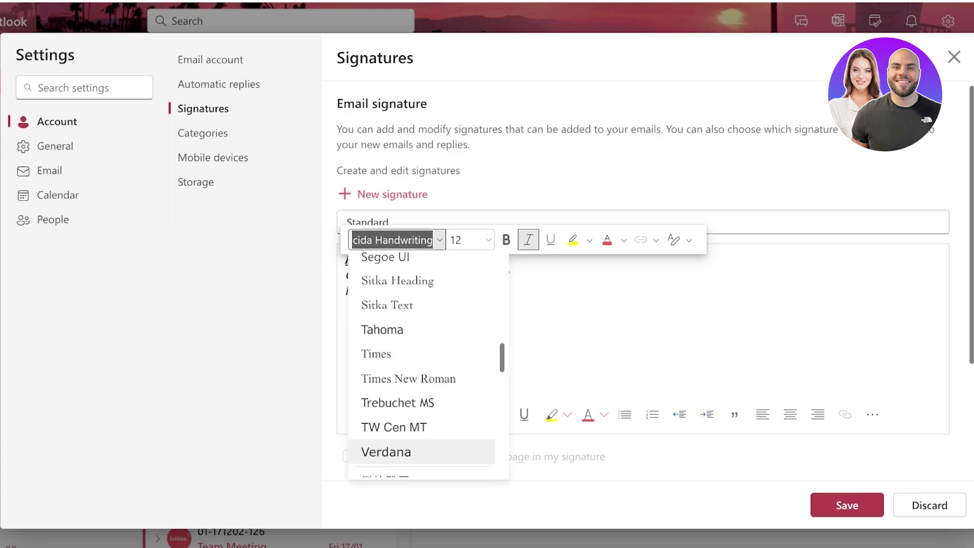
pyautogui.click(388, 304)
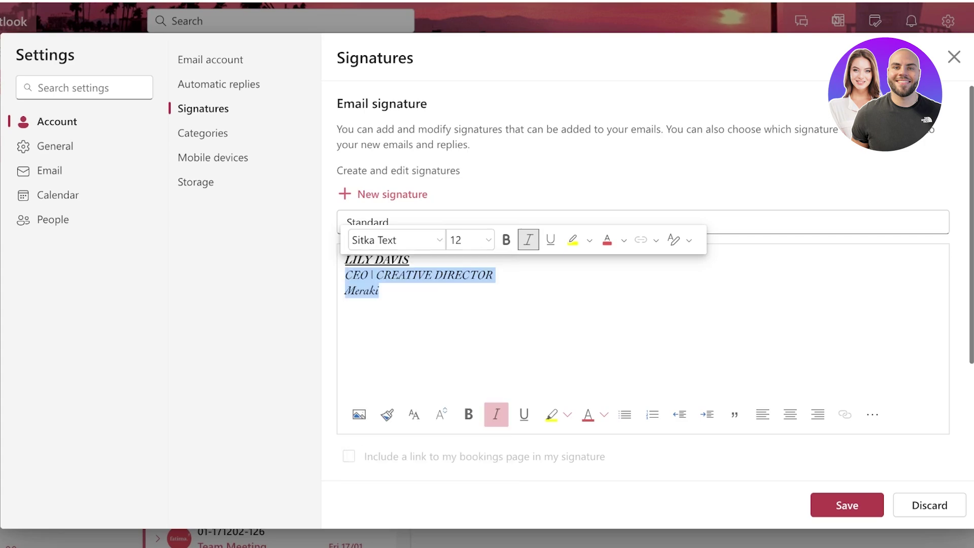
pyautogui.click(380, 290)
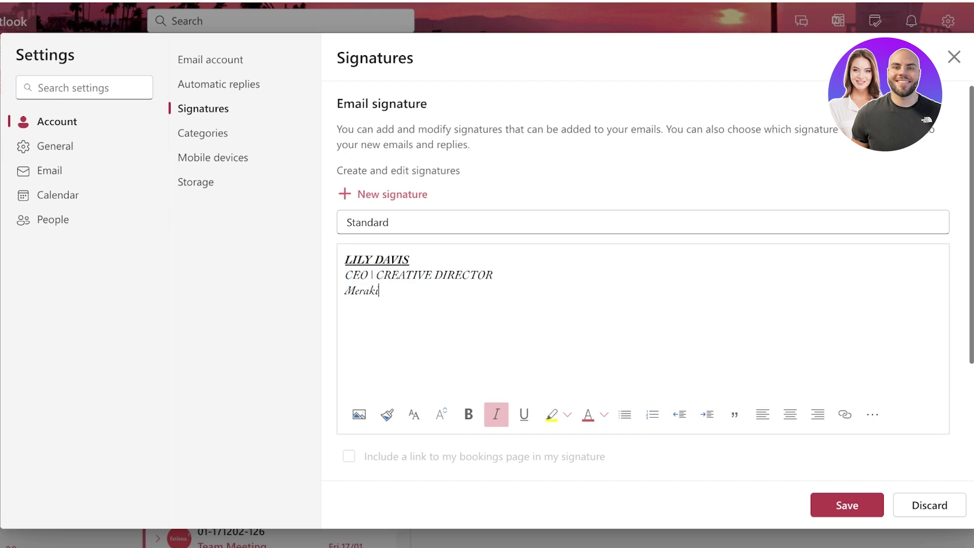
pyautogui.moveTo(380, 291); pyautogui.dragTo(345, 290)
# Highlight Meraki in yellow, toggling a numbered list on and back off.
pyautogui.click(552, 414)
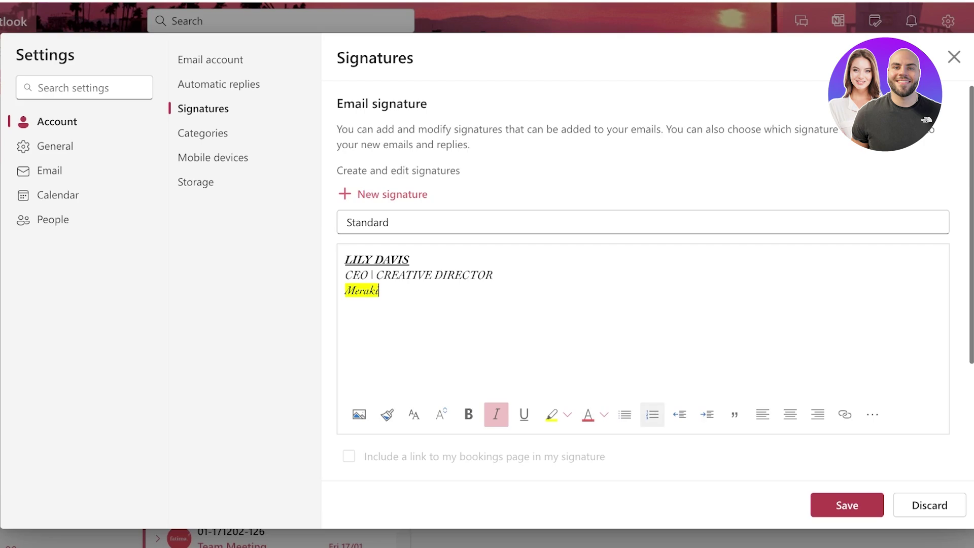
pyautogui.click(653, 415)
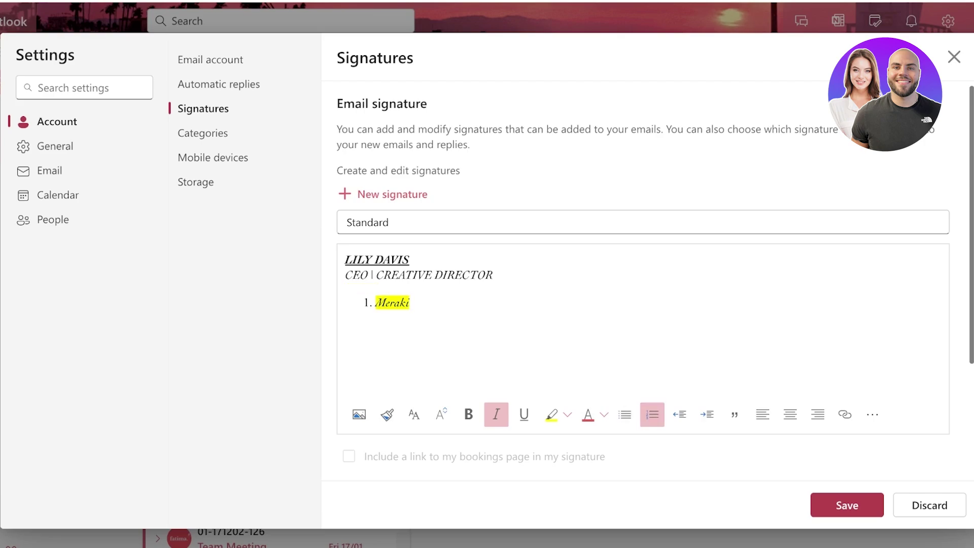
pyautogui.click(375, 303)
pyautogui.press('BackSpace')
pyautogui.press('BackSpace')
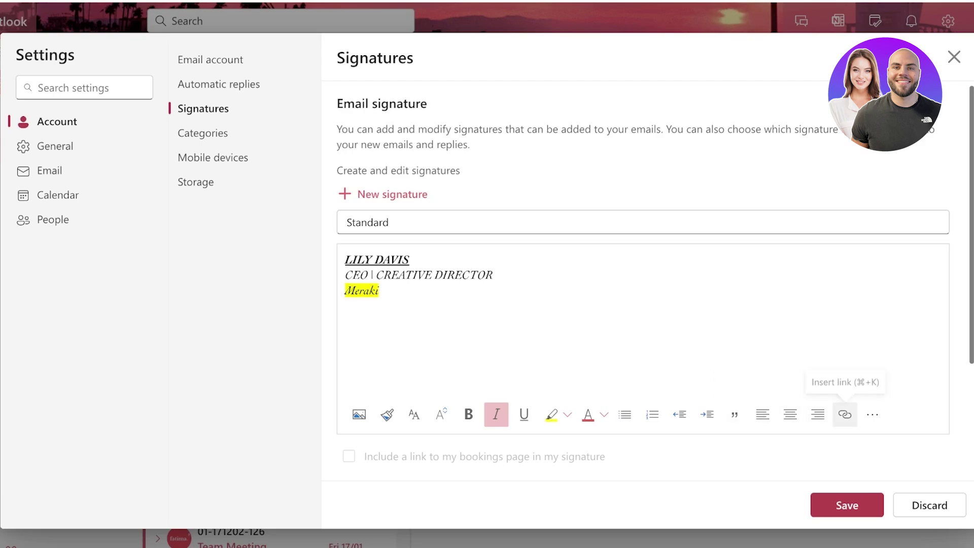
# Look up the company site merakil.com in a new browser tab.
pyautogui.click(873, 415)
pyautogui.press('Escape')
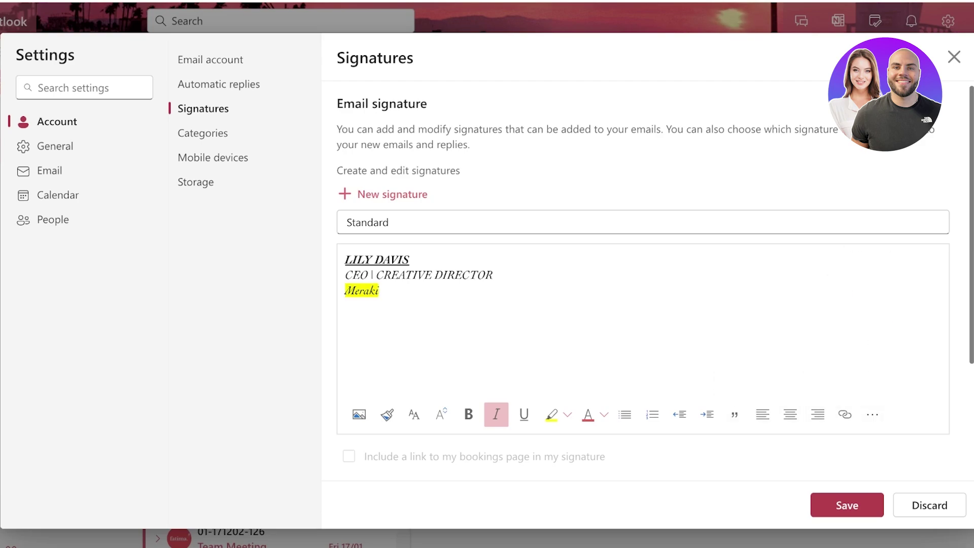
pyautogui.hotkey('shift', 'Home')
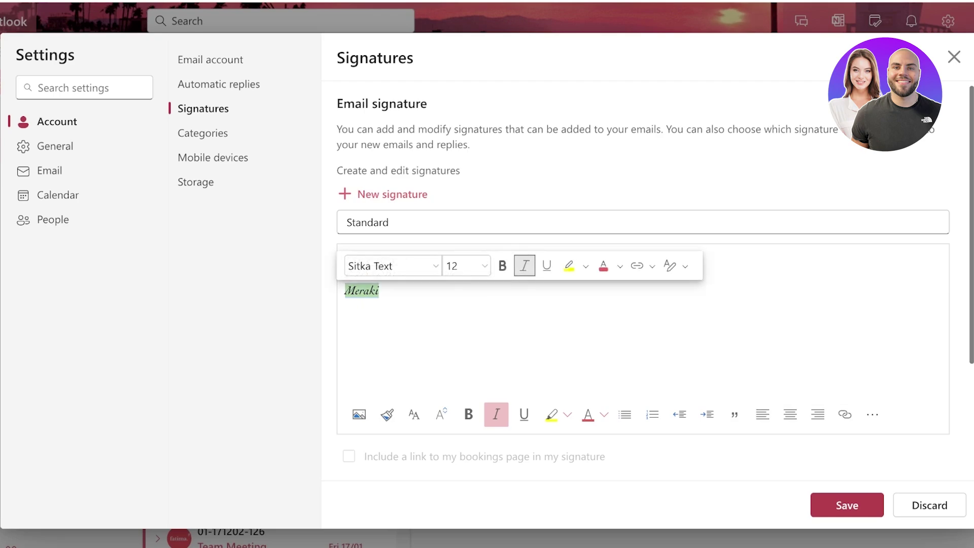
pyautogui.press('End')
pyautogui.hotkey('shift', 'Home')
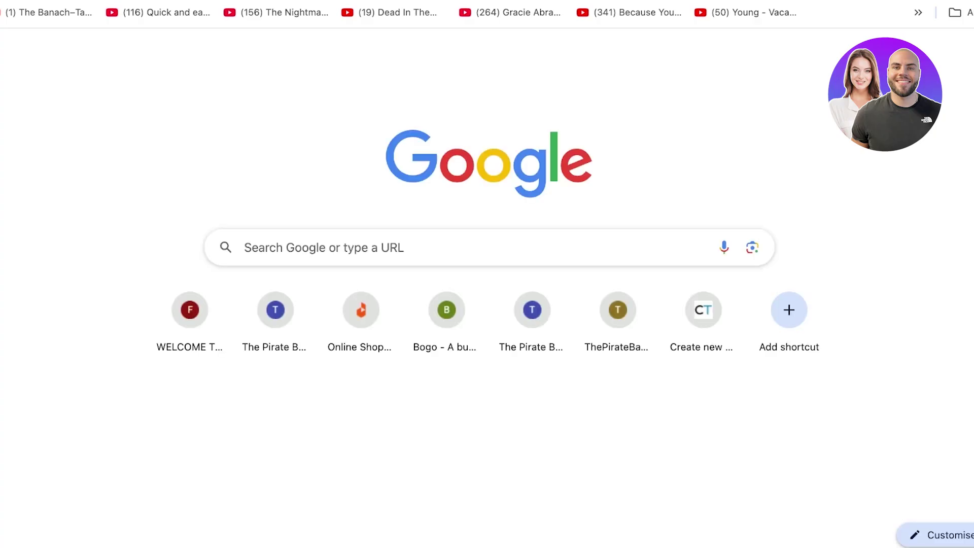
pyautogui.write('merakil.com')
pyautogui.press('Return')
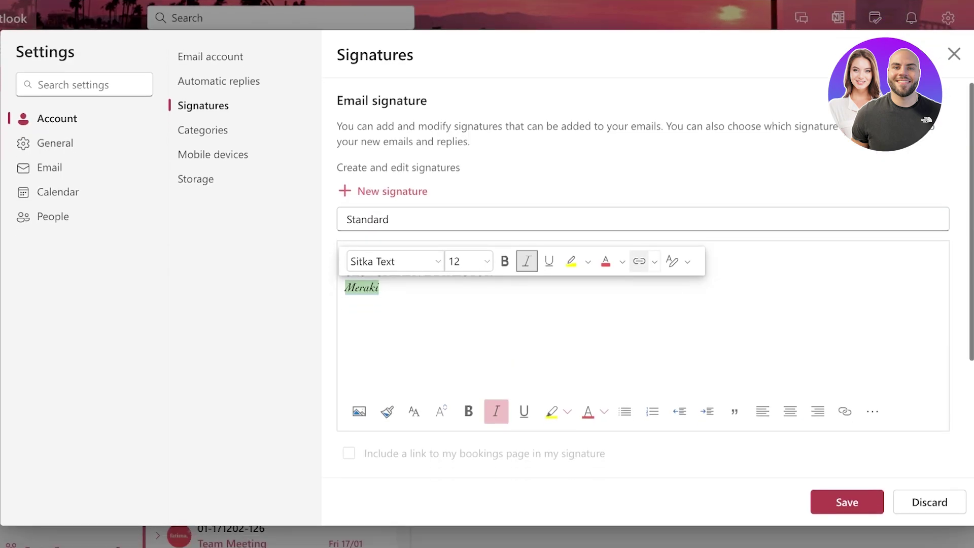
# Link Meraki to the pasted company website address.
pyautogui.click(639, 294)
pyautogui.hotkey('ctrl', 'v')
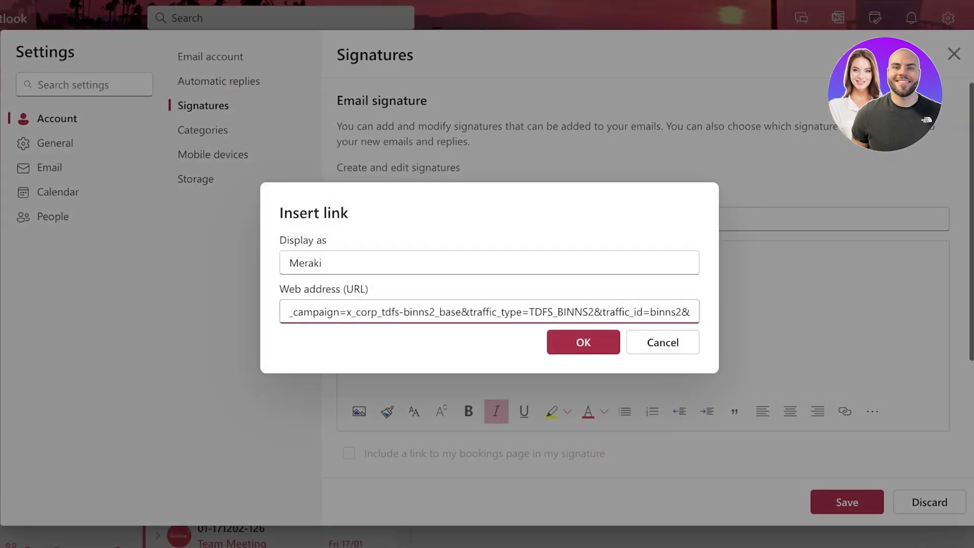
pyautogui.press('Return')
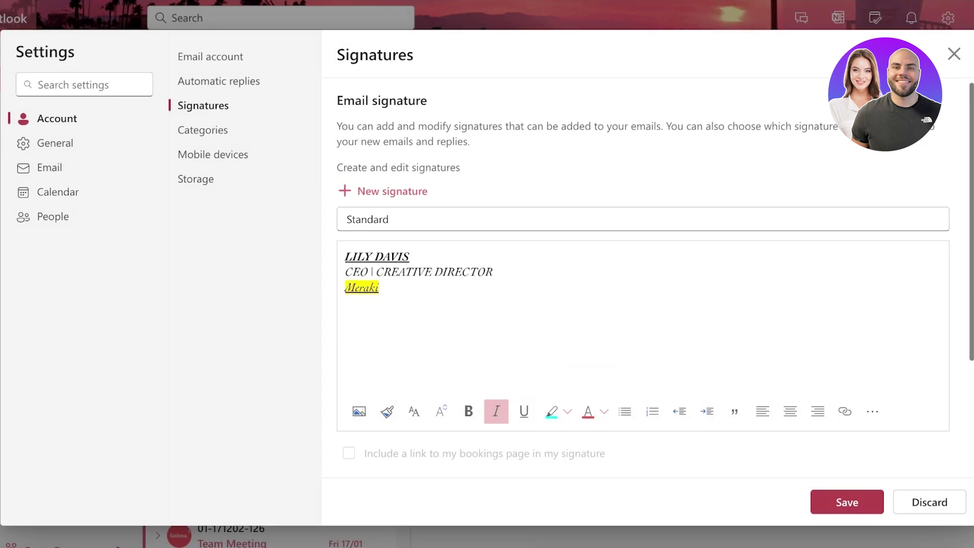
# Color the Meraki text blue, trying cyan and light-blue highlights on it.
pyautogui.moveTo(345, 288); pyautogui.dragTo(379, 288)
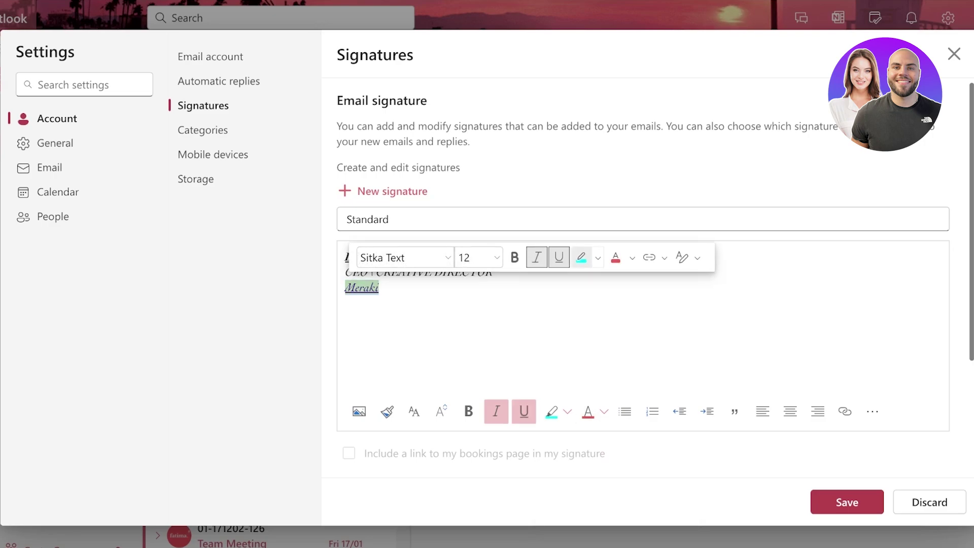
pyautogui.click(582, 257)
pyautogui.hotkey('ctrl', 'u')
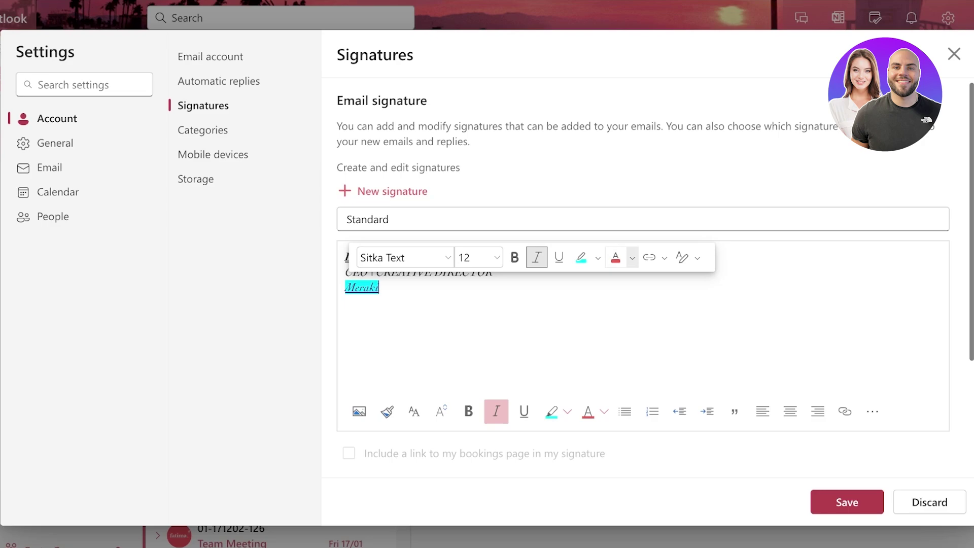
pyautogui.click(633, 257)
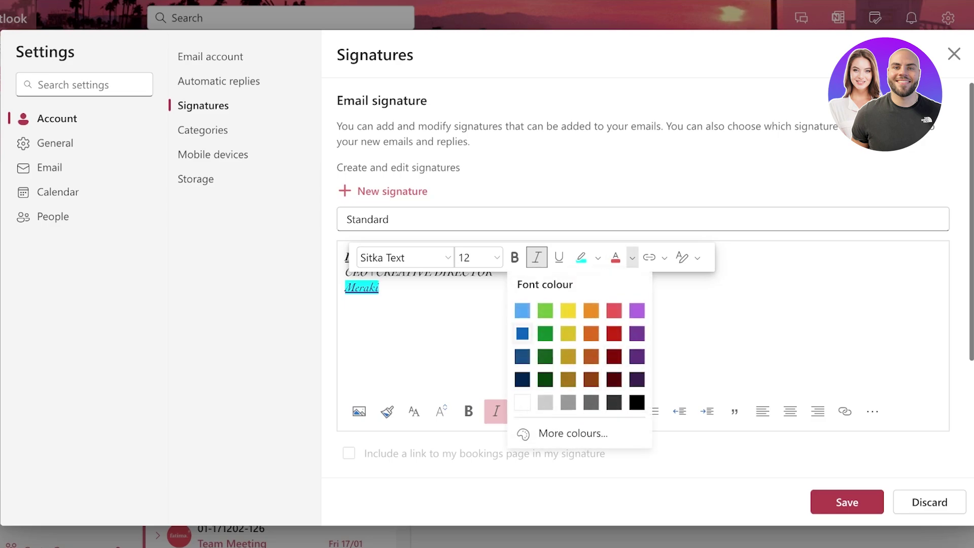
pyautogui.click(522, 334)
pyautogui.click(598, 258)
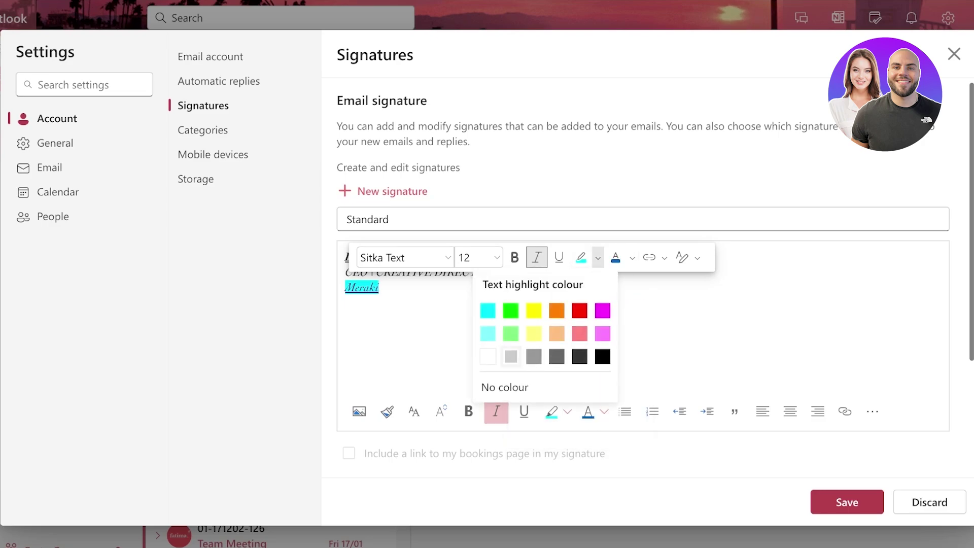
pyautogui.click(488, 333)
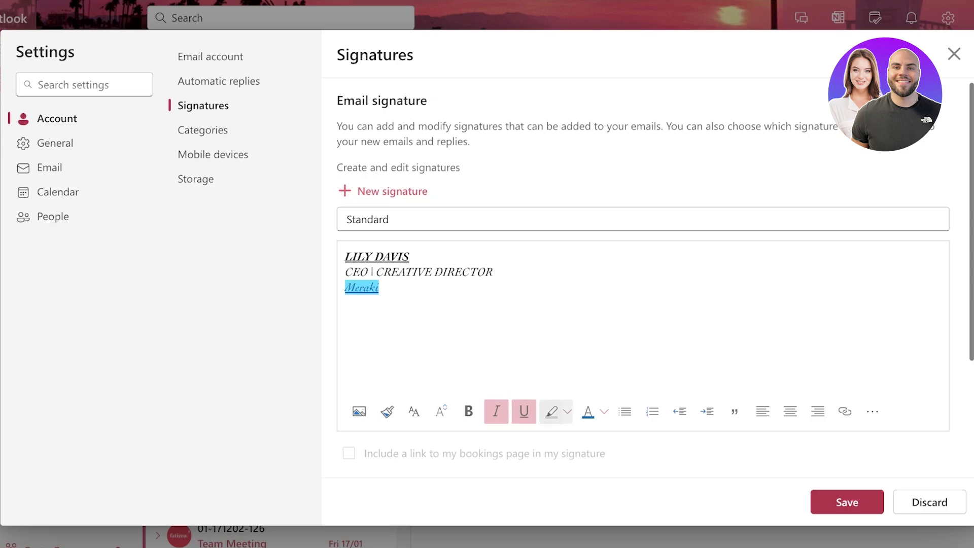
pyautogui.click(552, 412)
# Clear the highlight from Meraki and turn off underlining.
pyautogui.click(568, 411)
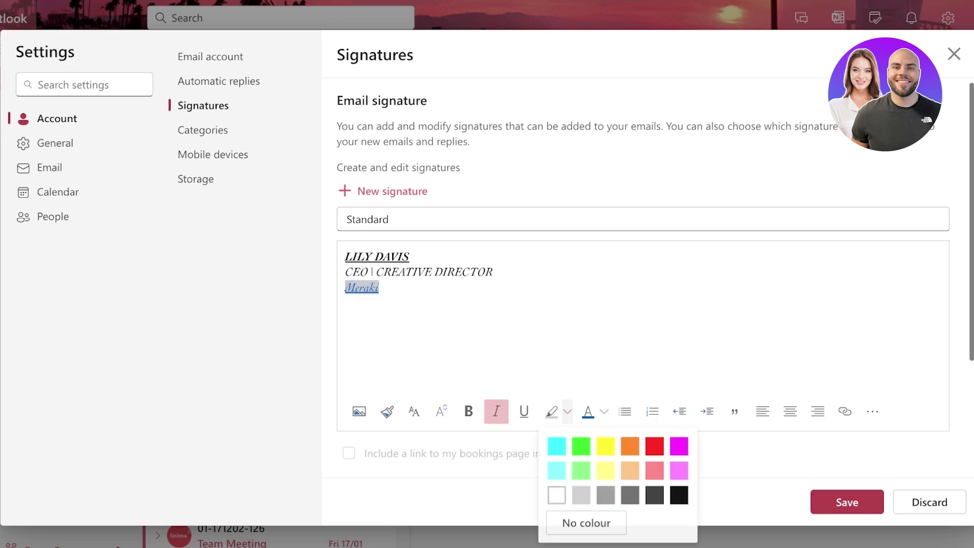
pyautogui.click(568, 412)
pyautogui.click(568, 412)
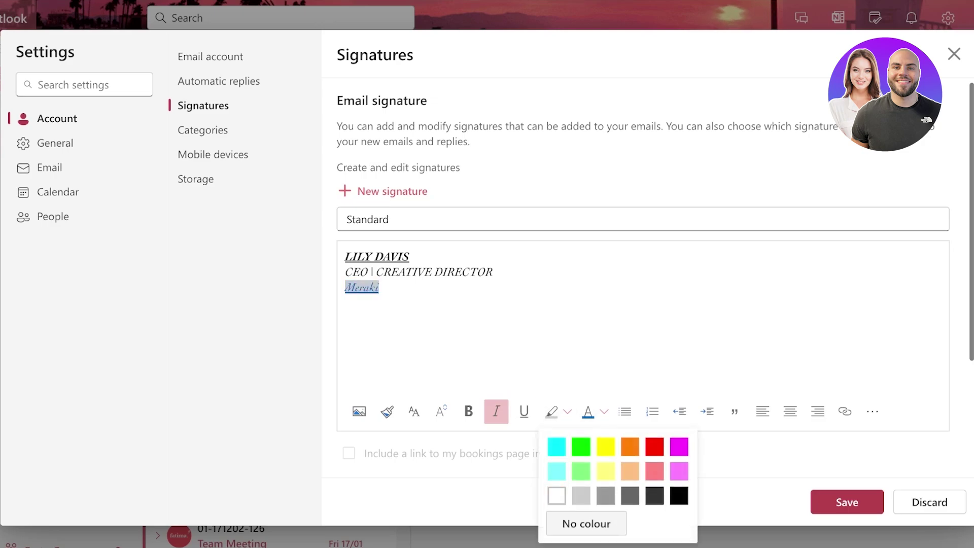
pyautogui.click(567, 412)
pyautogui.doubleClick(362, 288)
pyautogui.click(567, 412)
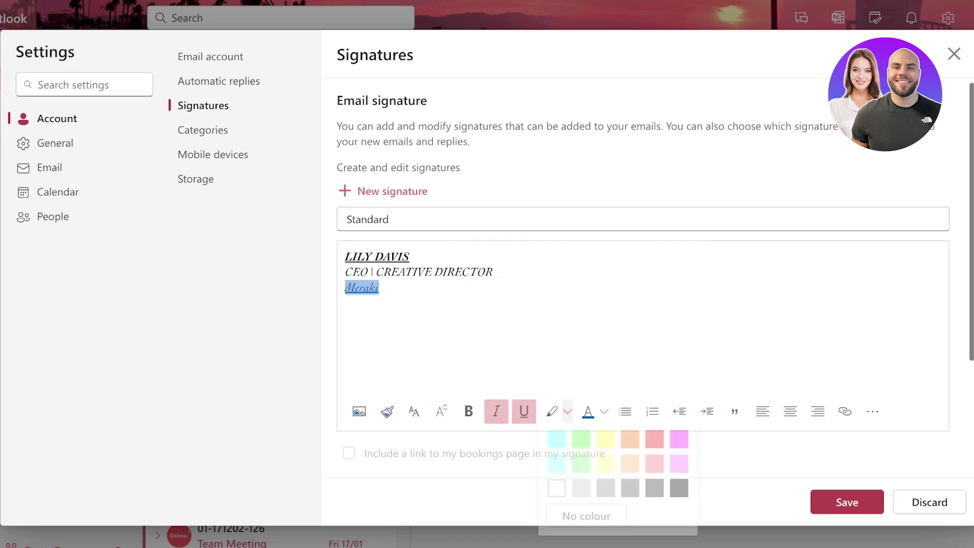
pyautogui.click(379, 287)
pyautogui.hotkey('ctrl', 'u')
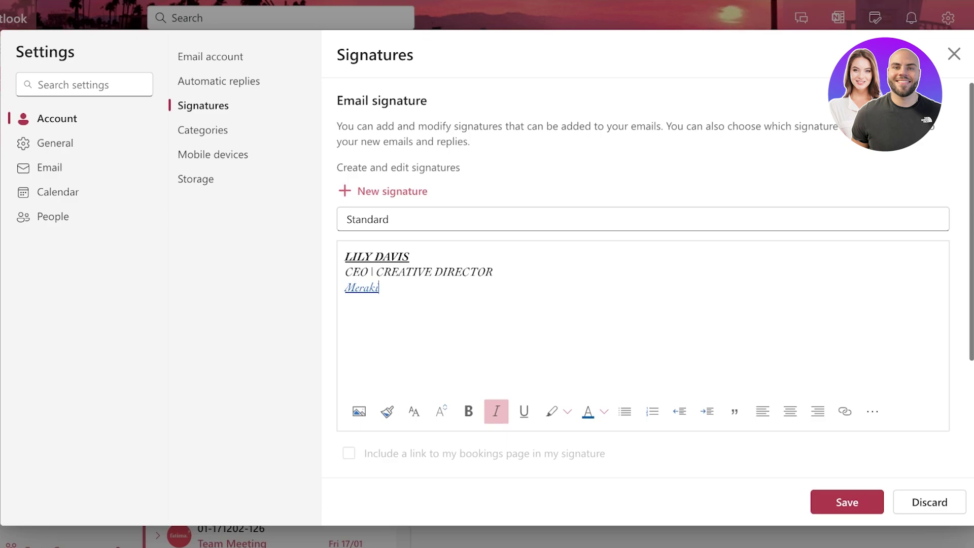
# Set Standard as default for new messages and replies/forwards, then save.
pyautogui.scroll(-3, 643, 279)
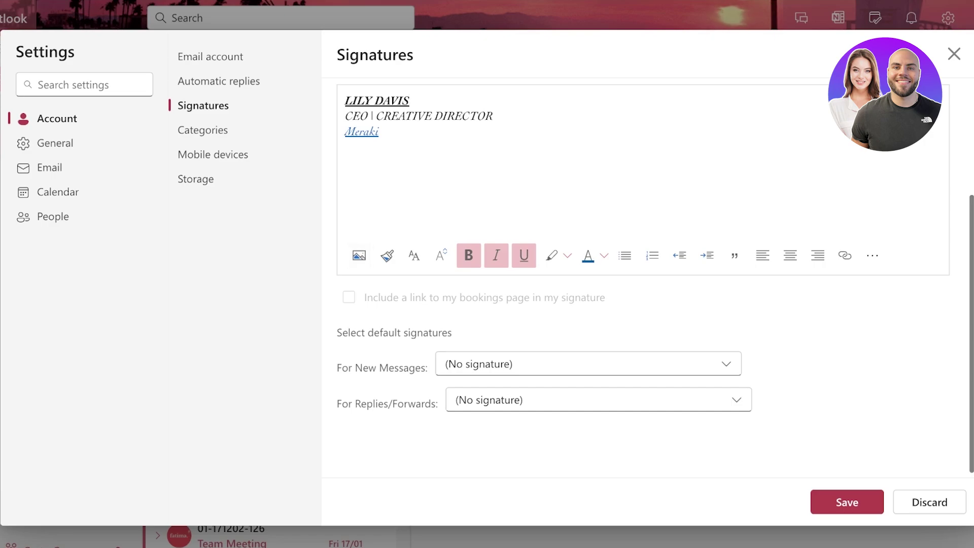
pyautogui.click(588, 363)
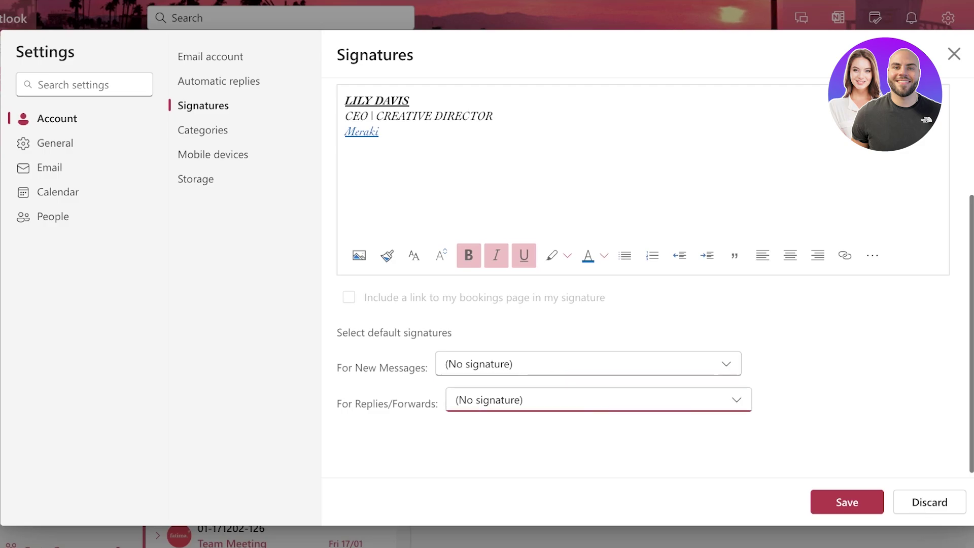
pyautogui.scroll(5, 643, 274)
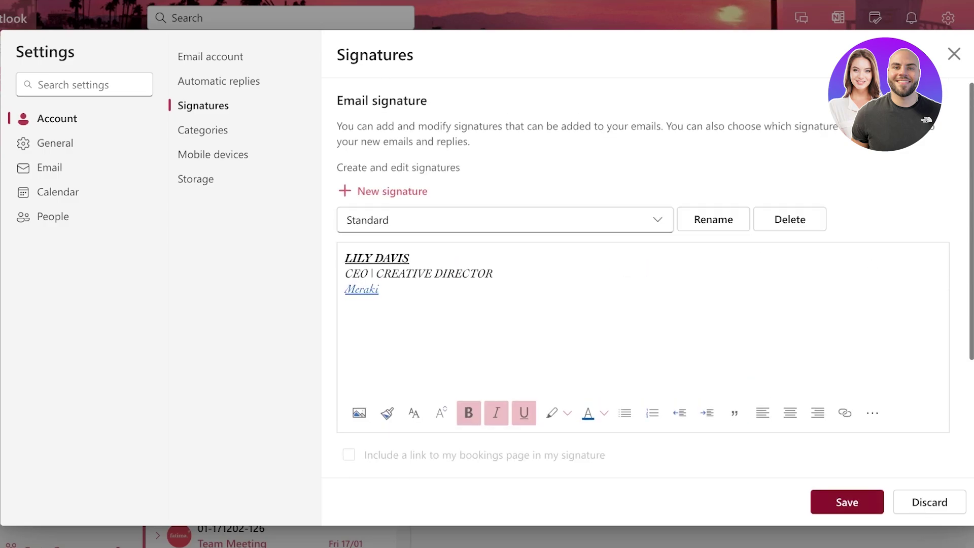
pyautogui.click(658, 220)
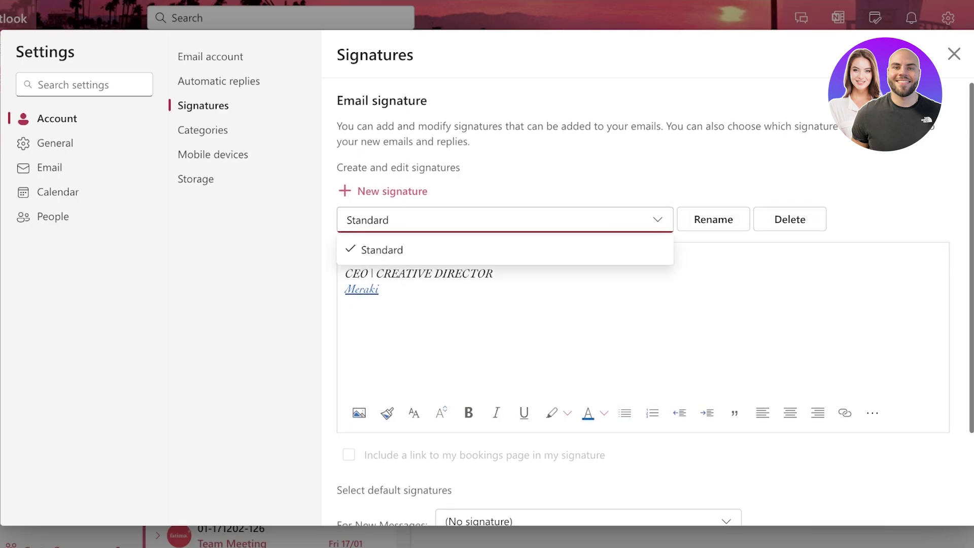
pyautogui.scroll(-2, 643, 329)
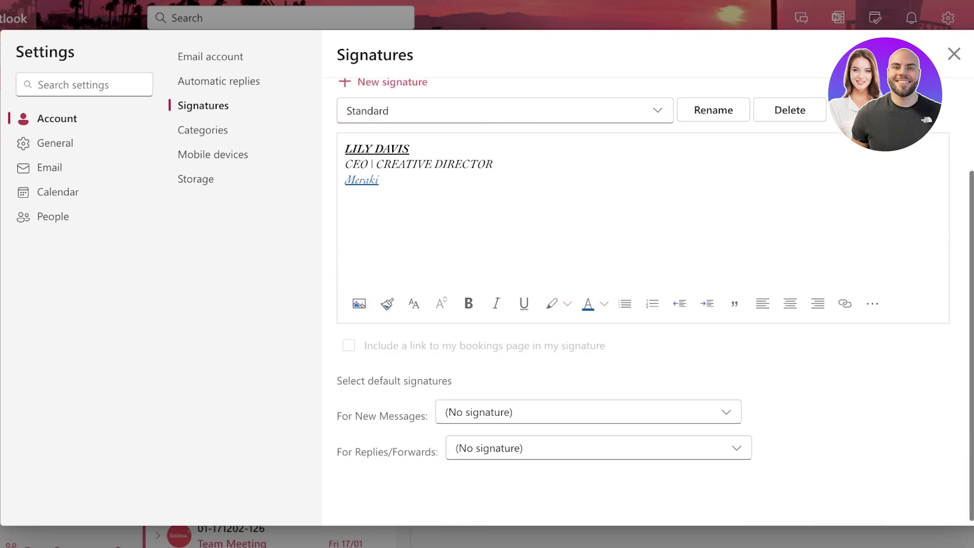
pyautogui.click(589, 434)
pyautogui.click(599, 448)
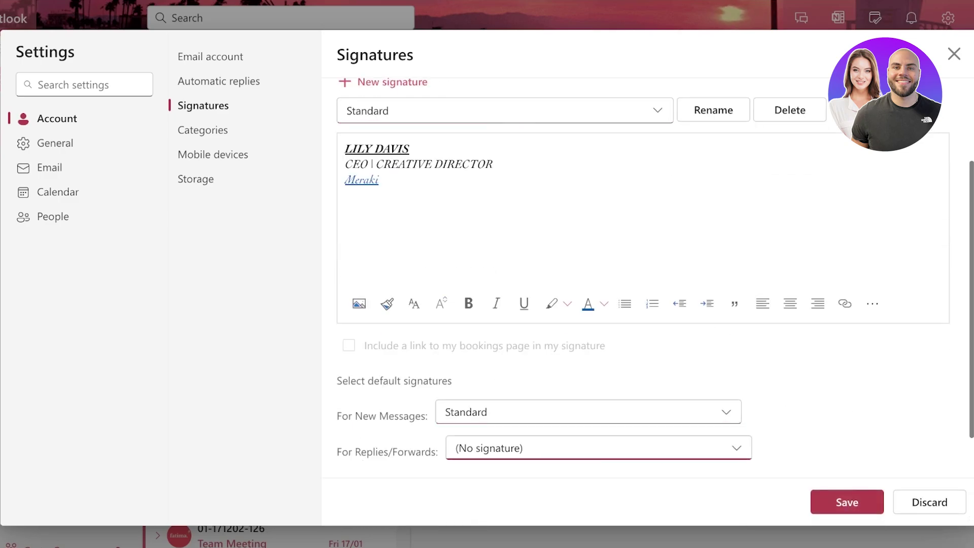
pyautogui.click(599, 471)
pyautogui.click(589, 412)
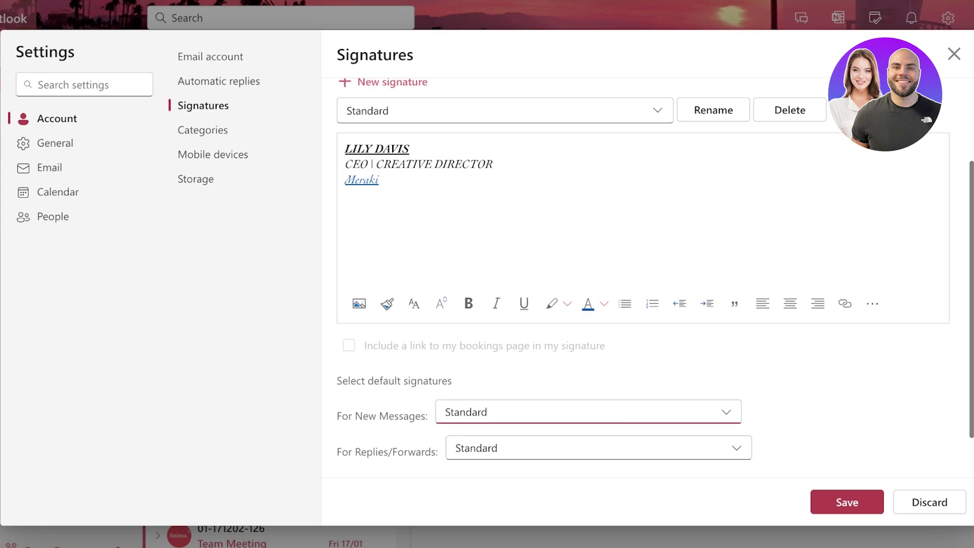
pyautogui.press('Tab')
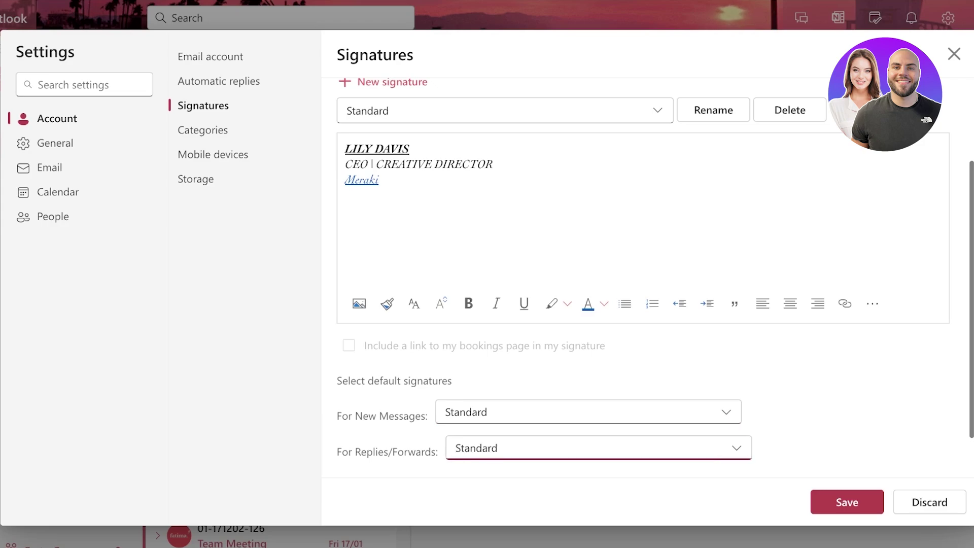
pyautogui.click(847, 502)
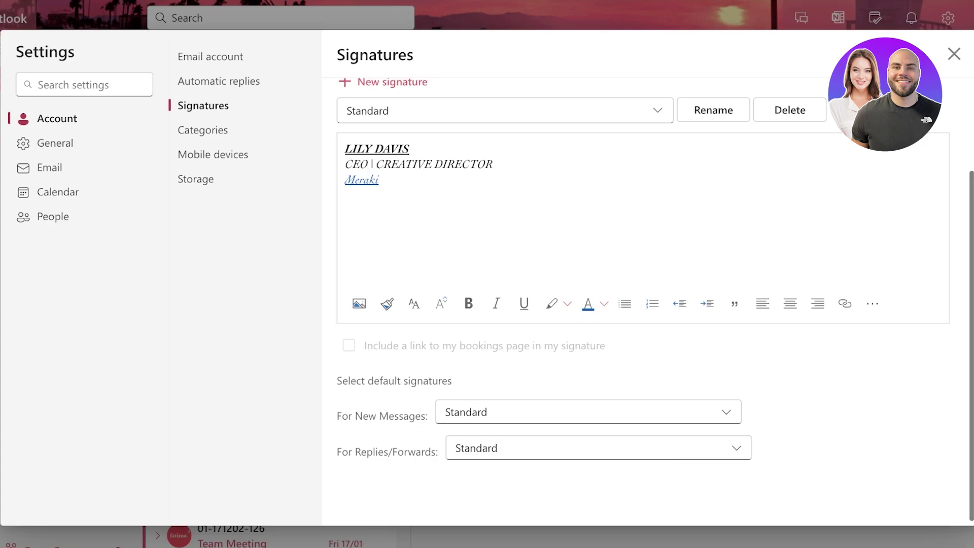
pyautogui.click(954, 54)
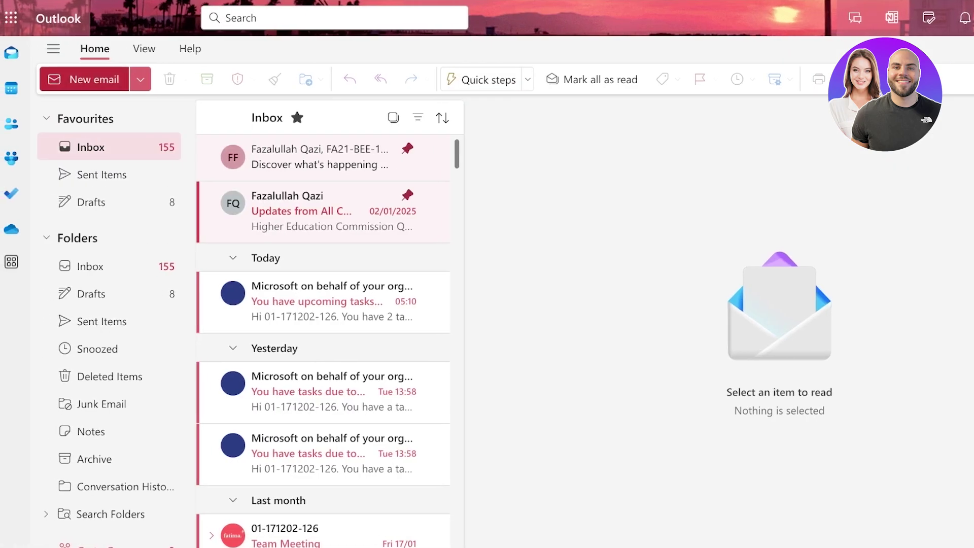
# Check a new email shows the Standard signature, then reopen Settings on Account.
pyautogui.click(66, 79)
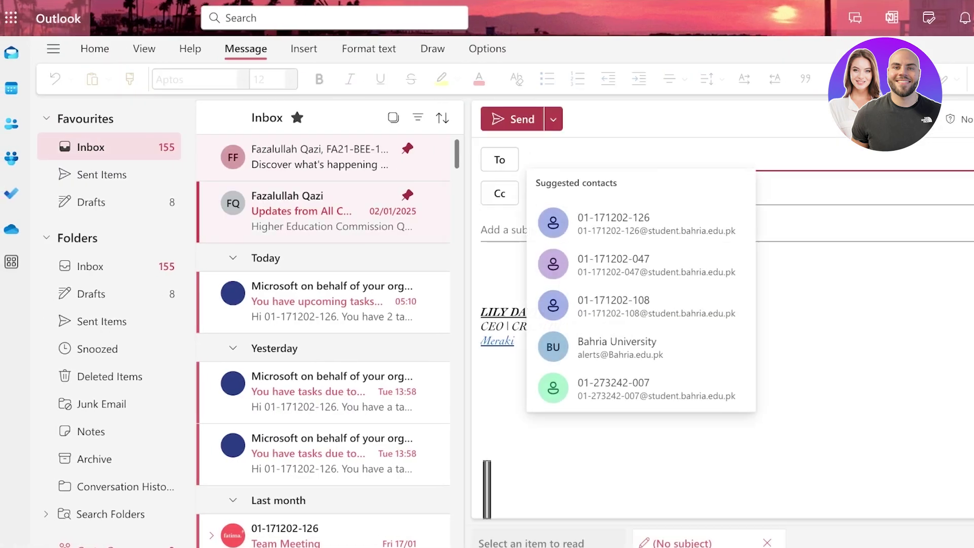
pyautogui.scroll(-5, 324, 324)
pyautogui.click(483, 283)
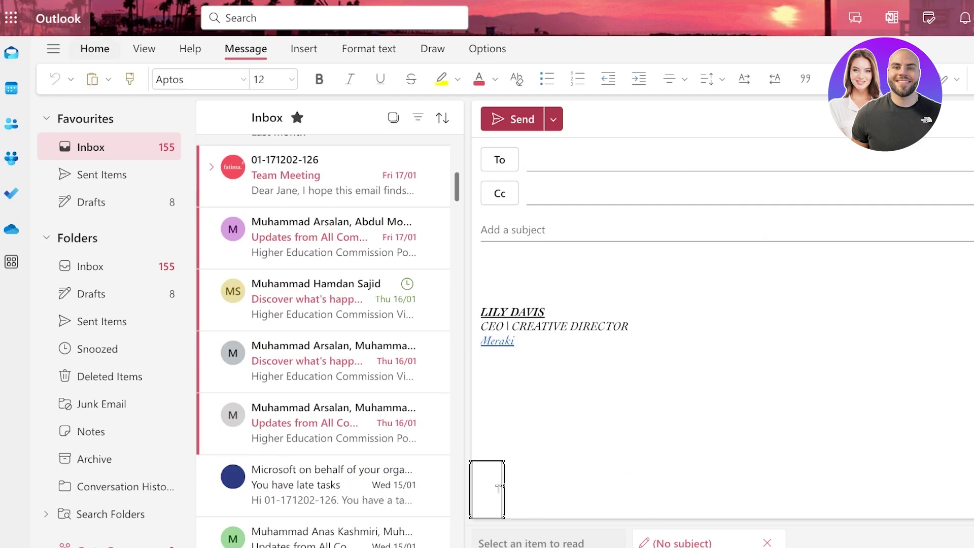
pyautogui.click(53, 49)
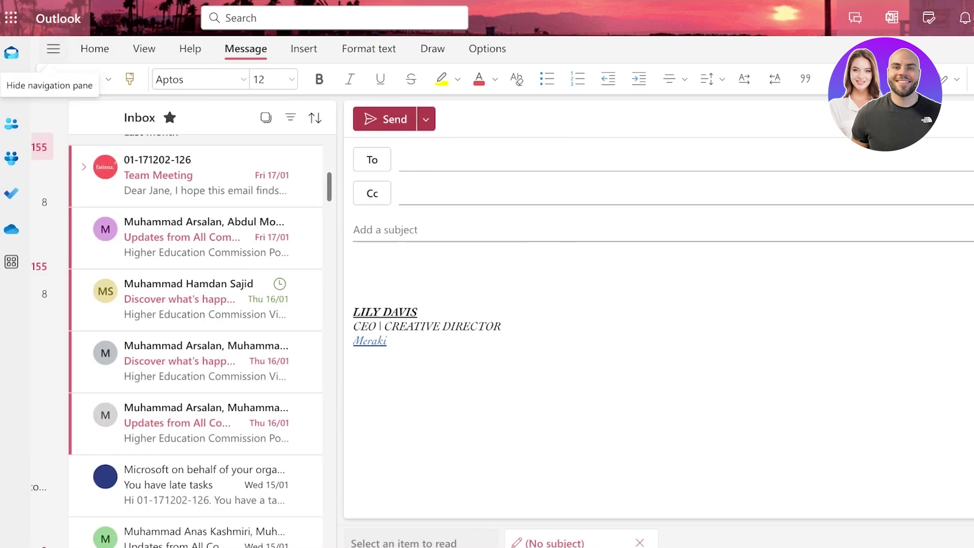
pyautogui.click(54, 49)
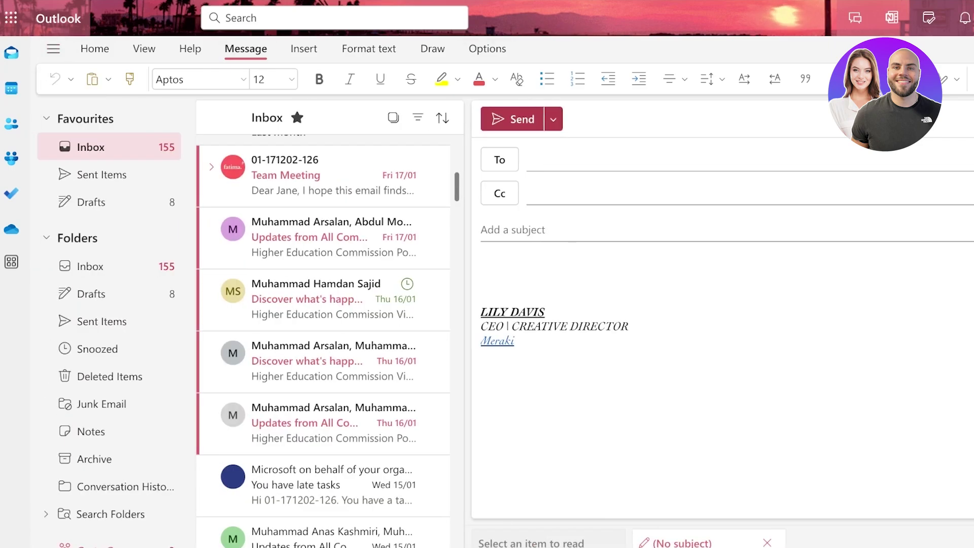
pyautogui.click(973, 18)
pyautogui.click(88, 119)
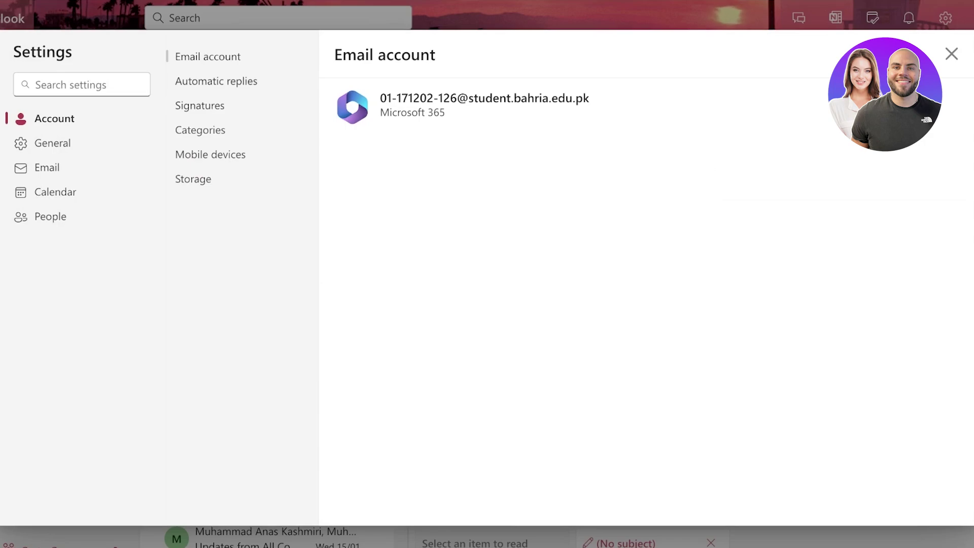
# In Signatures, start a new signature named 'Academic Signature'.
pyautogui.click(200, 106)
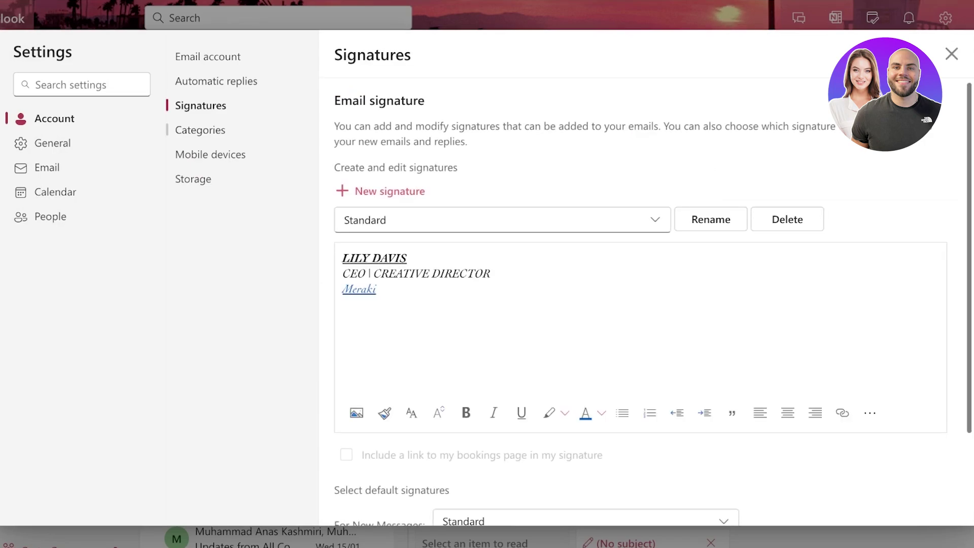
pyautogui.click(502, 220)
pyautogui.press('Escape')
pyautogui.click(390, 191)
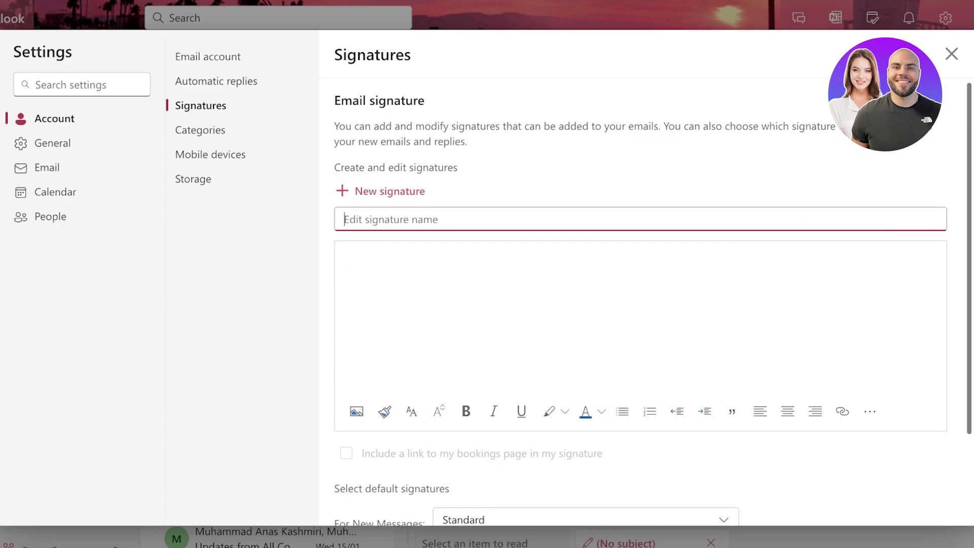
pyautogui.write('Academic Signature')
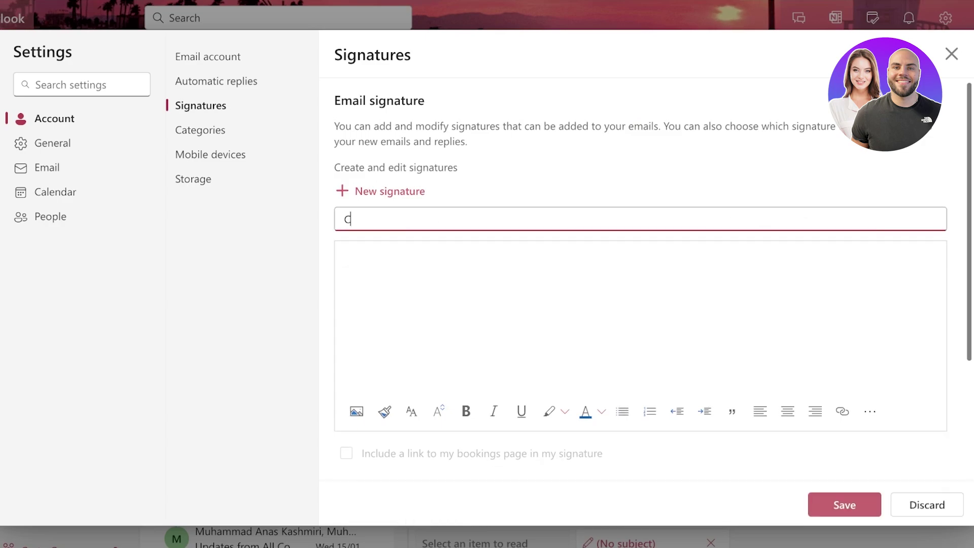
# Type the name, 'Psychologist' and 'Certified Cognitive Behavioural Therapist' lines in the body.
pyautogui.click(343, 257)
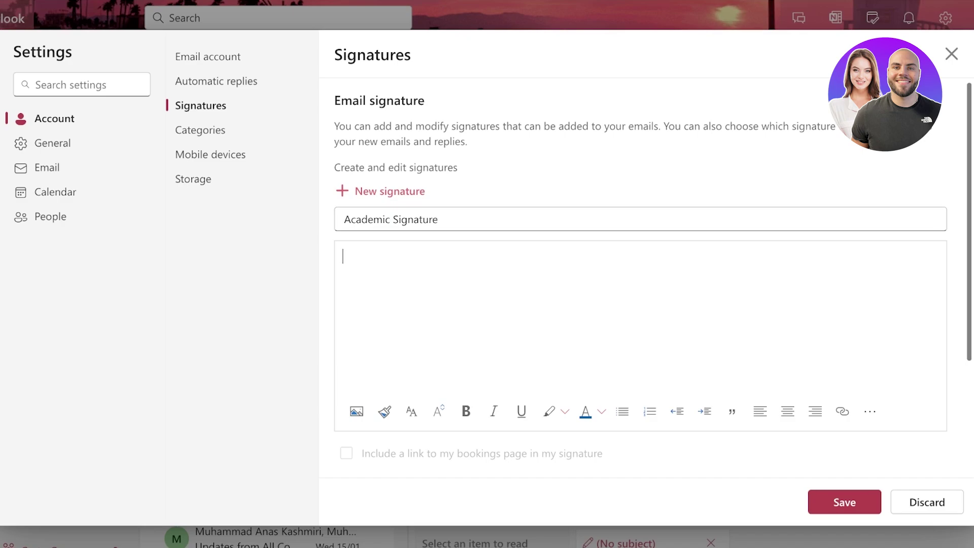
pyautogui.press('Return')
pyautogui.write('Psycholo')
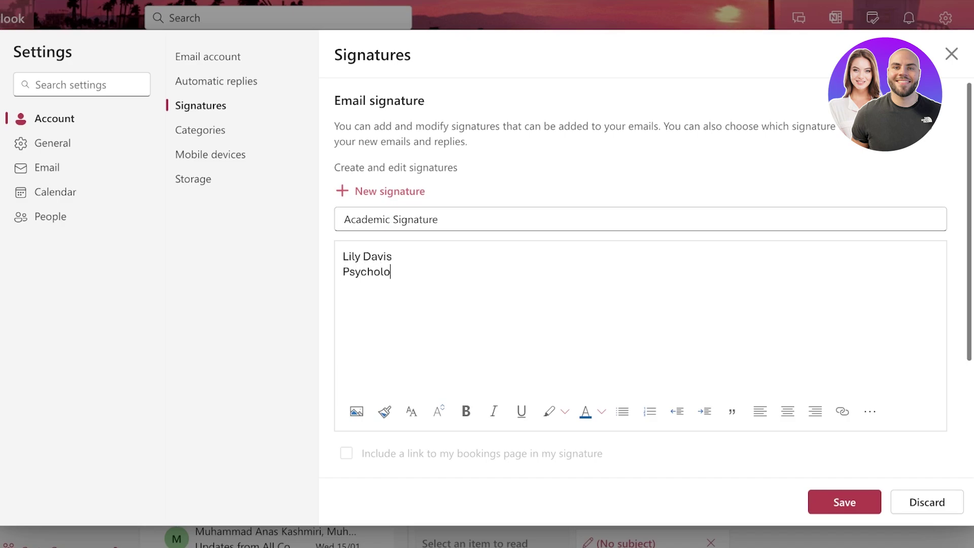
pyautogui.write('gist Certified ')
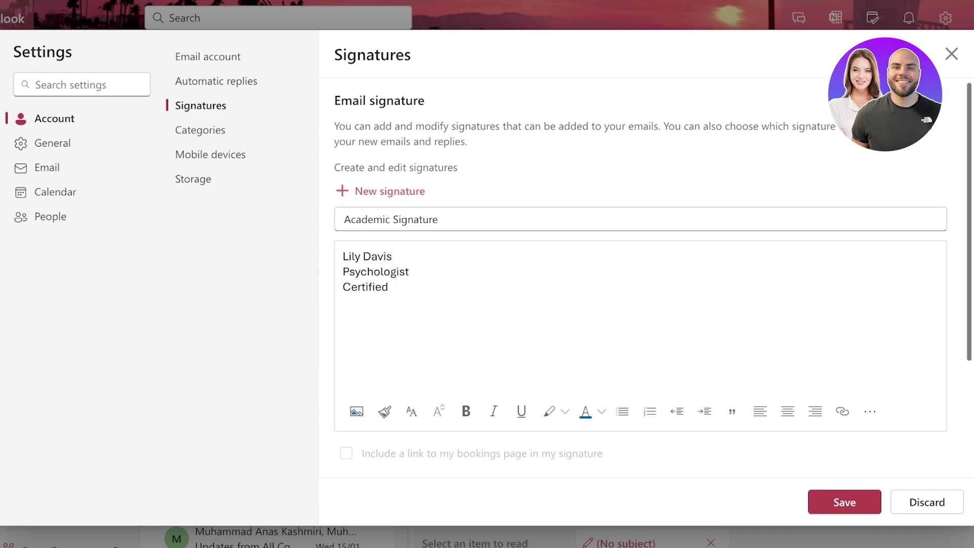
pyautogui.write('Cognitive Behavioura')
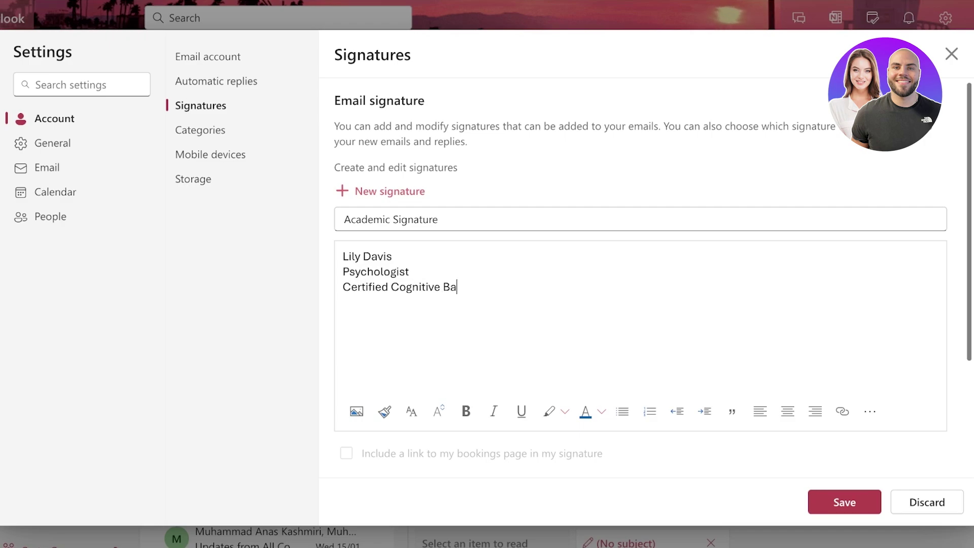
pyautogui.write('l Therapist')
pyautogui.press('Return')
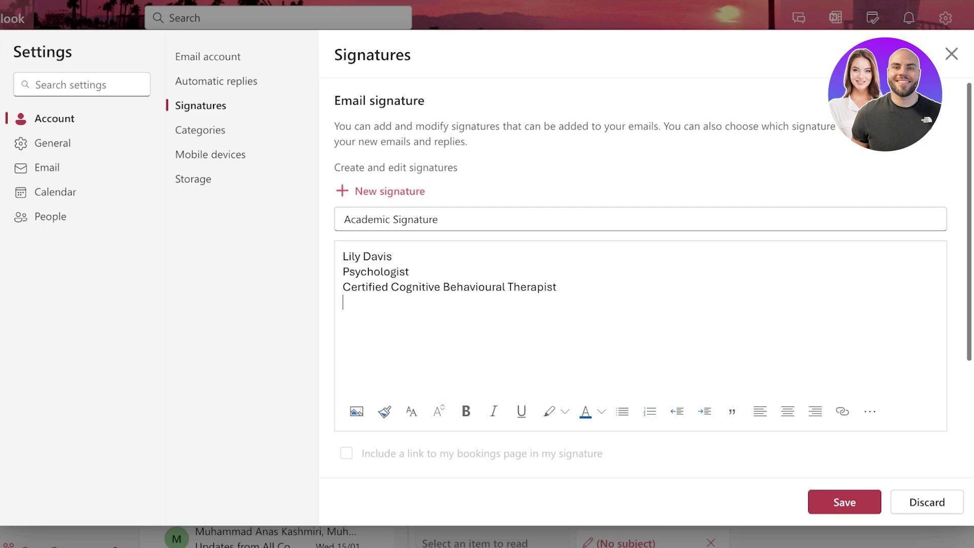
pyautogui.hotkey('shift', 'Up')
pyautogui.hotkey('shift', 'Up')
pyautogui.hotkey('shift', 'Up')
# Insert the 'lilys.' logo image below the text lines and shrink it by its corner.
pyautogui.click(344, 303)
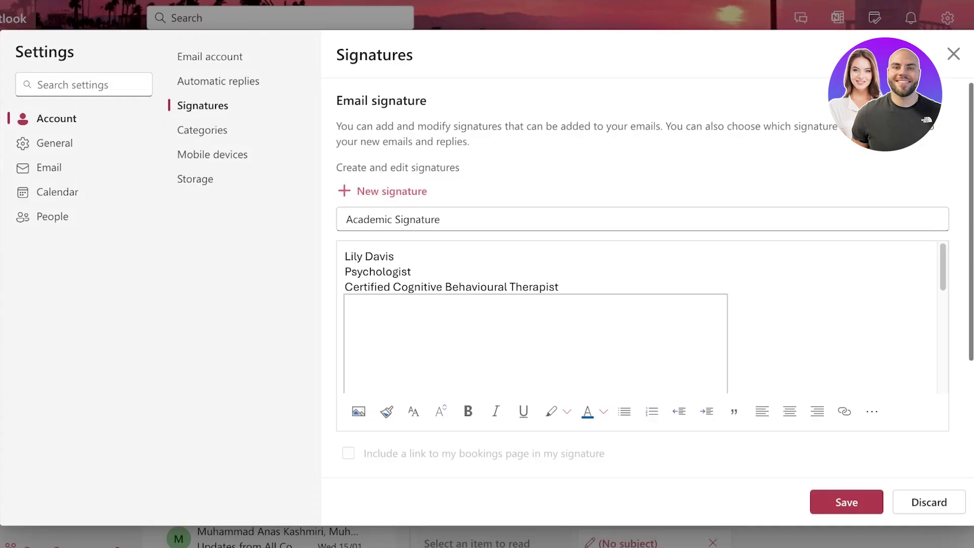
pyautogui.scroll(-6, 535, 316)
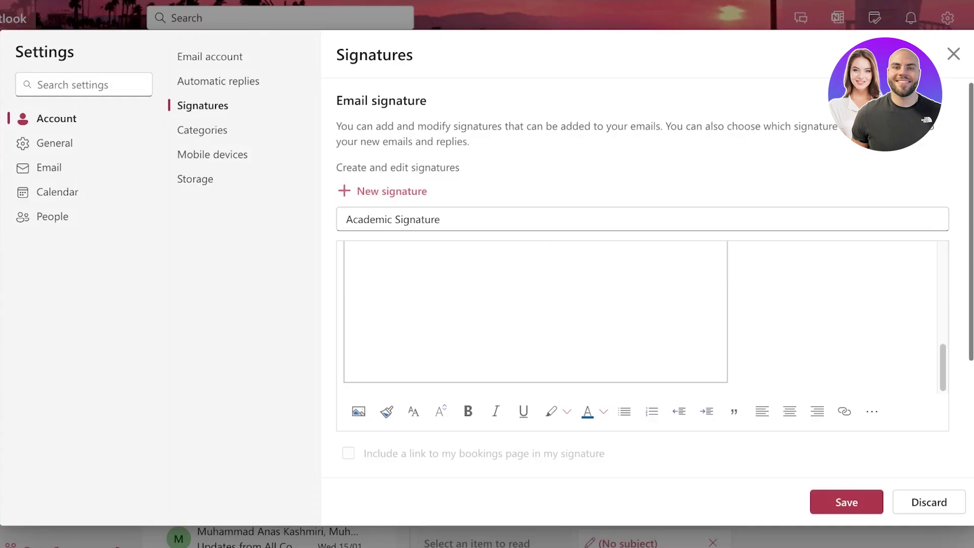
pyautogui.scroll(2, 535, 317)
pyautogui.scroll(-2, 536, 317)
pyautogui.click(535, 317)
pyautogui.scroll(5, 535, 312)
pyautogui.scroll(-5, 535, 312)
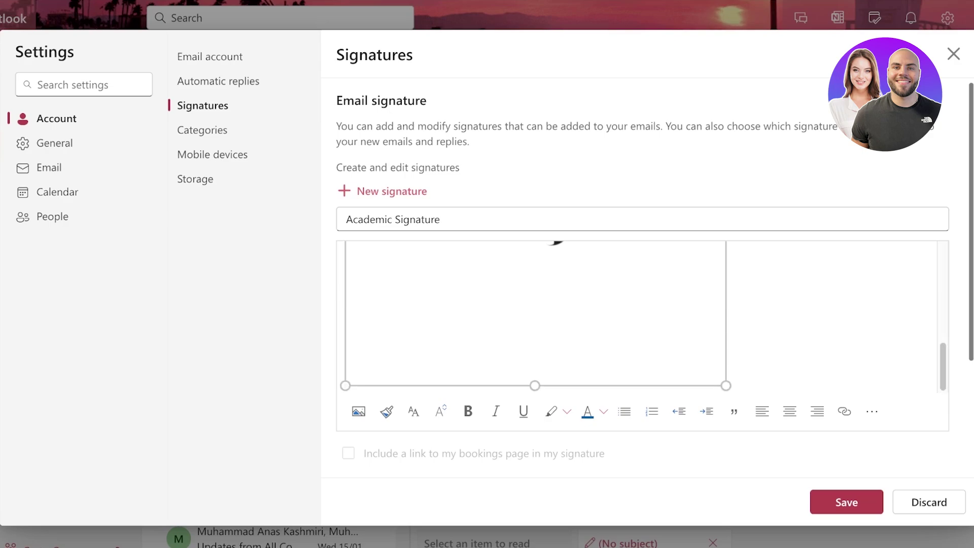
pyautogui.scroll(2, 536, 312)
pyautogui.scroll(-2, 535, 312)
pyautogui.moveTo(726, 385); pyautogui.dragTo(442, 379)
pyautogui.click(393, 271)
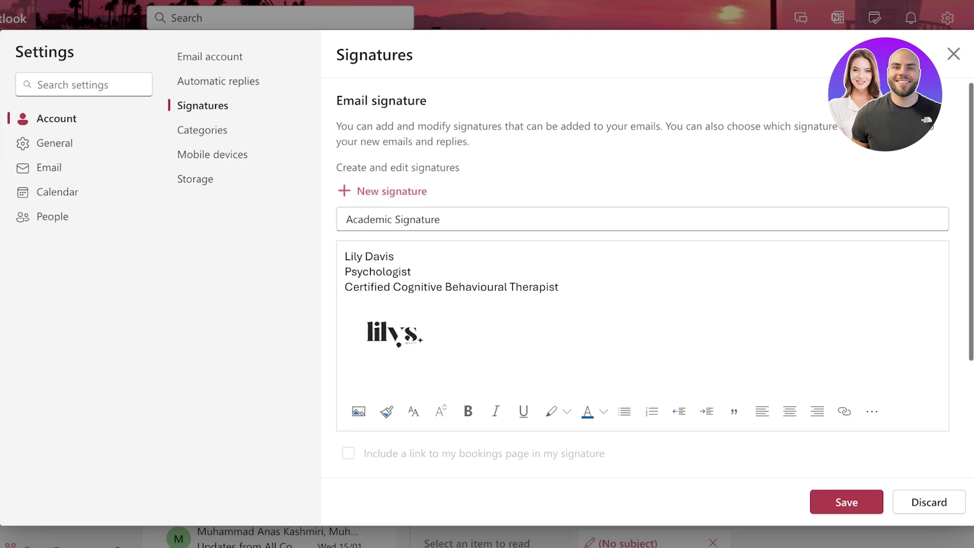
pyautogui.click(392, 336)
pyautogui.click(445, 287)
# Add an empty line below the logo in the Academic Signature.
pyautogui.moveTo(443, 355); pyautogui.dragTo(346, 271)
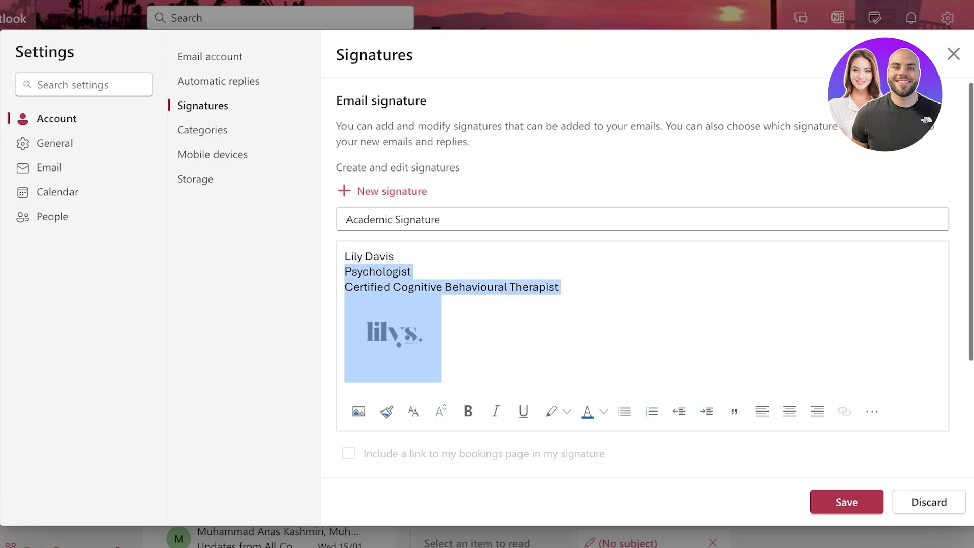
pyautogui.click(442, 345)
pyautogui.scroll(-3, 642, 325)
pyautogui.scroll(2, 642, 324)
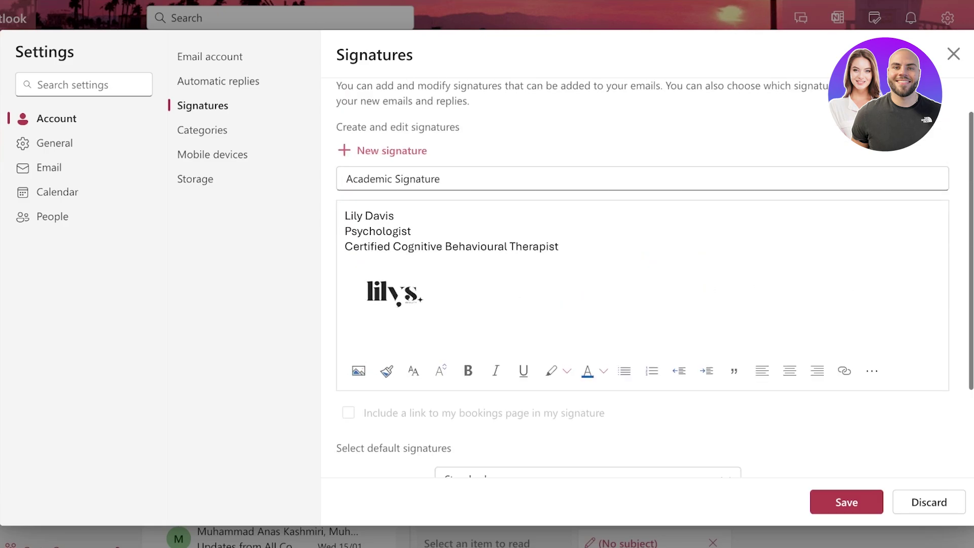
pyautogui.press('Return')
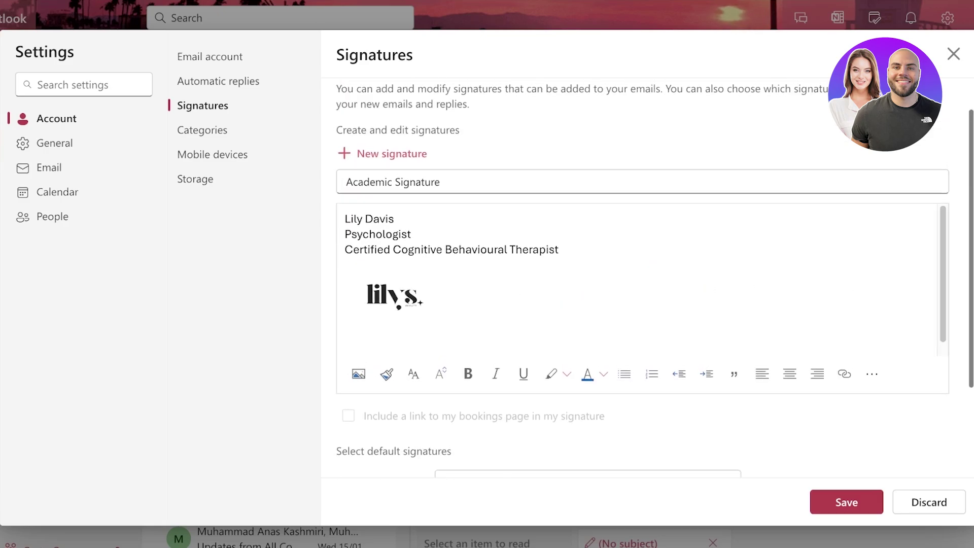
pyautogui.scroll(1, 643, 278)
pyautogui.scroll(-3, 589, 364)
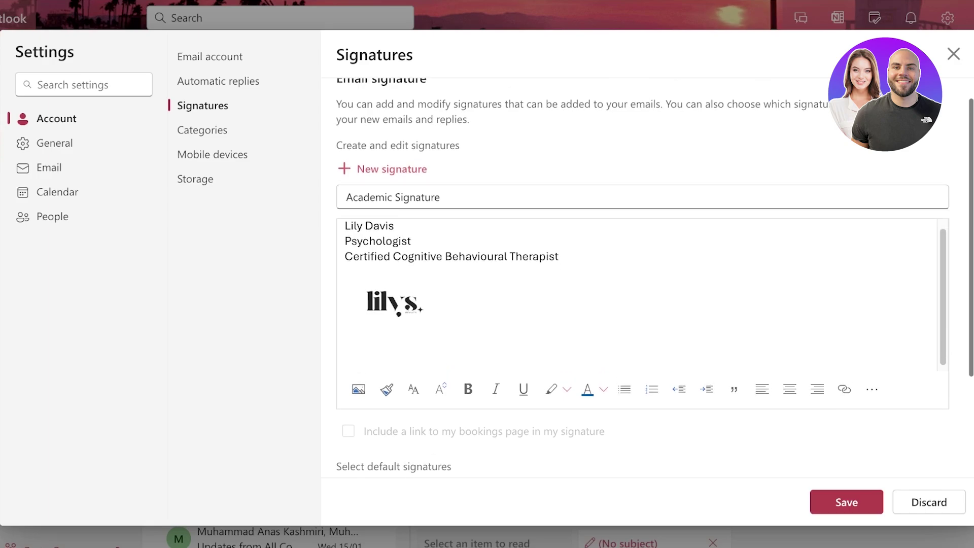
pyautogui.scroll(3, 588, 364)
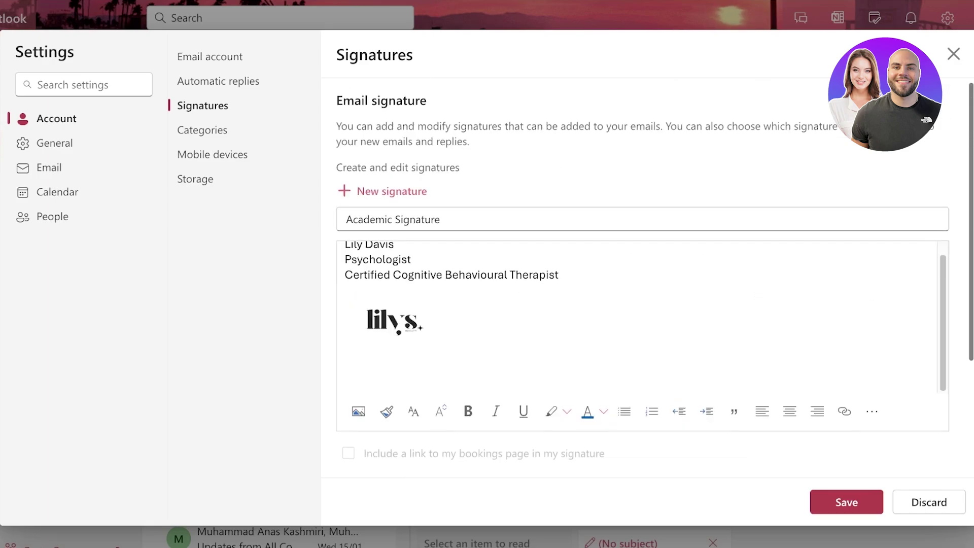
pyautogui.scroll(-3, 589, 364)
pyautogui.scroll(3, 588, 364)
pyautogui.scroll(1, 588, 314)
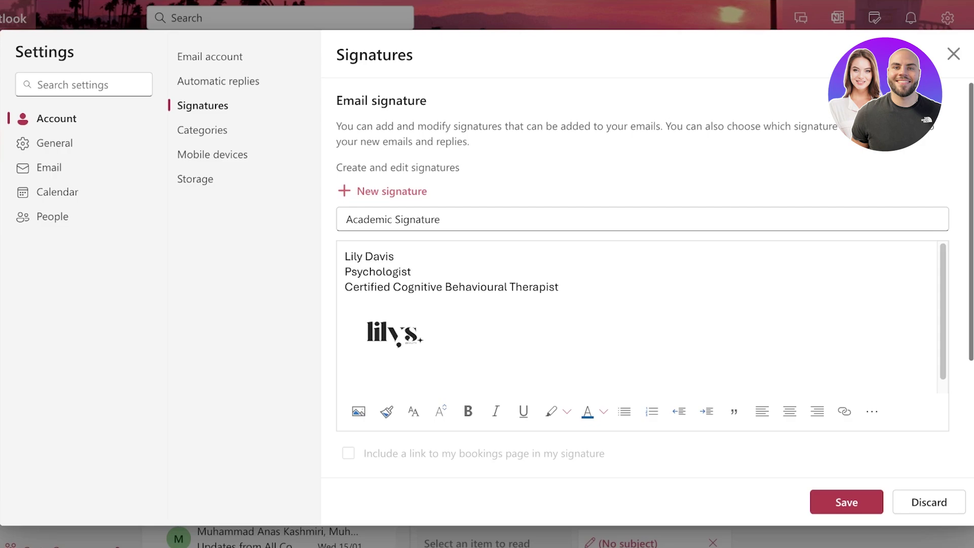
# Select the three text lines of the Academic Signature.
pyautogui.click(442, 338)
pyautogui.hotkey('ctrl', 'a')
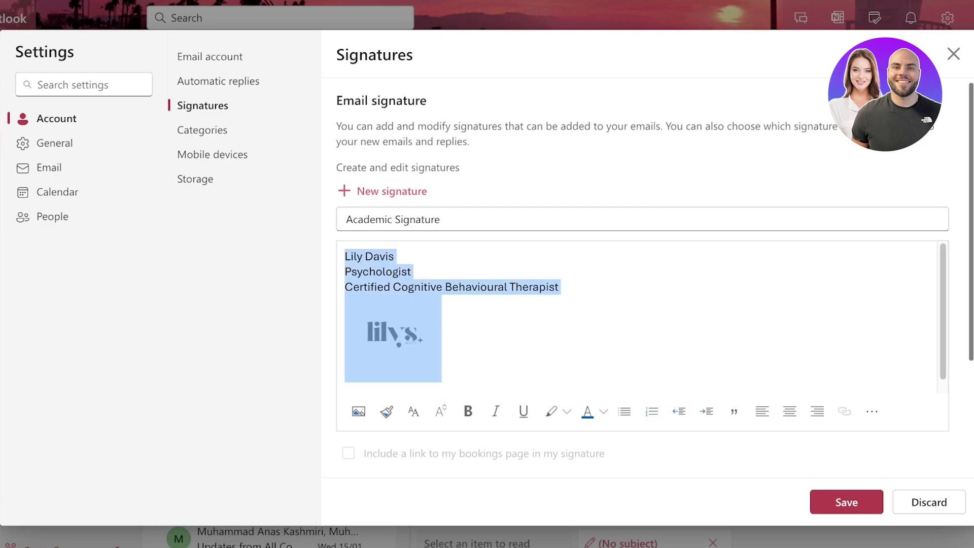
pyautogui.click(442, 337)
pyautogui.click(413, 272)
pyautogui.doubleClick(412, 272)
pyautogui.moveTo(413, 272); pyautogui.dragTo(442, 345)
pyautogui.click(560, 287)
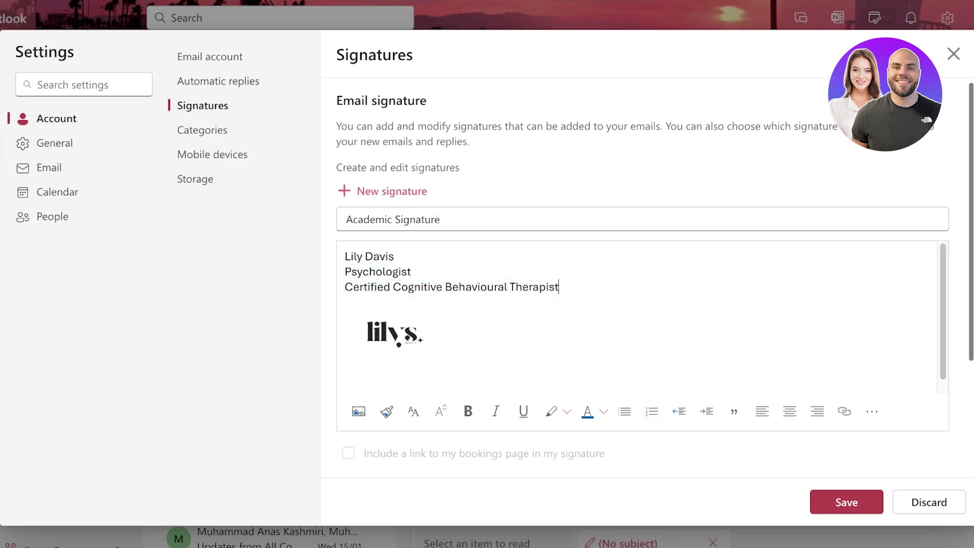
pyautogui.moveTo(559, 287); pyautogui.dragTo(345, 257)
# Indent the signature lines four levels, then bring them back to the left margin.
pyautogui.click(707, 411)
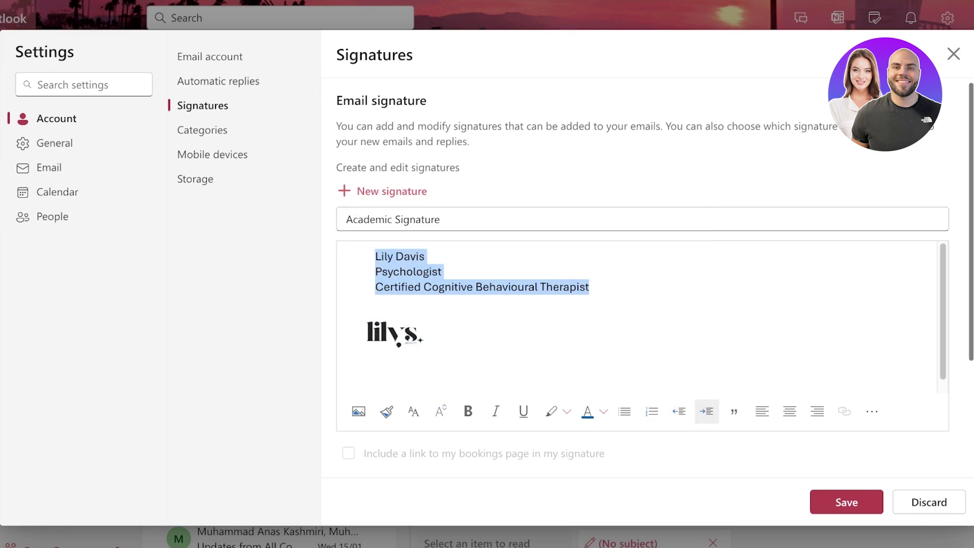
pyautogui.click(707, 411)
pyautogui.click(707, 411)
pyautogui.click(707, 411)
pyautogui.click(707, 411)
pyautogui.click(707, 411)
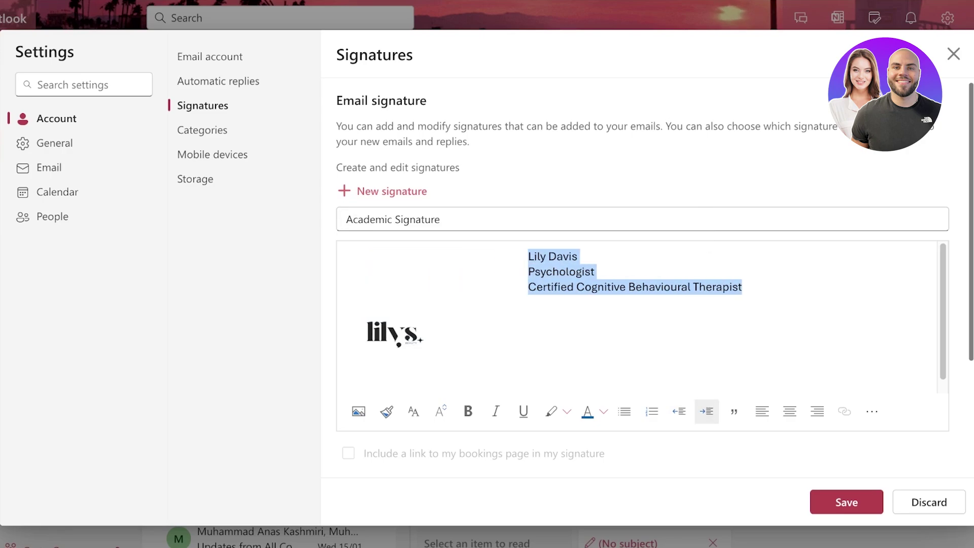
pyautogui.click(679, 411)
pyautogui.click(679, 411)
pyautogui.click(679, 411)
pyautogui.click(679, 411)
pyautogui.click(679, 411)
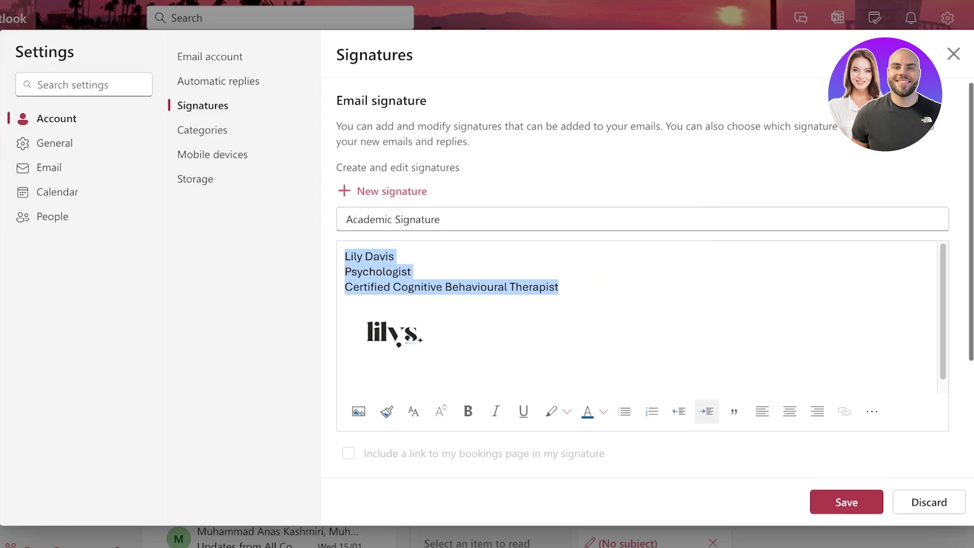
# Try the extra text formatting options and check the job title lines against the logo.
pyautogui.click(872, 411)
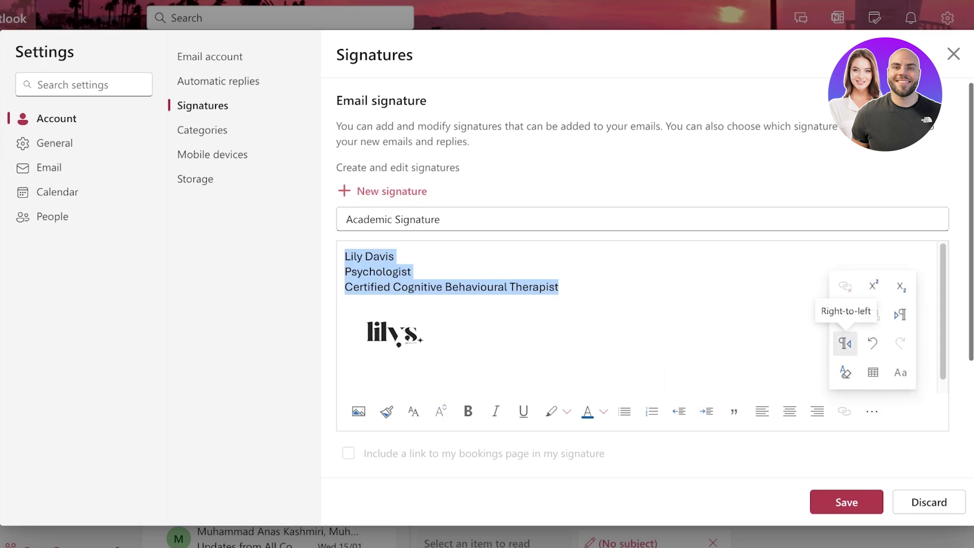
pyautogui.click(845, 343)
pyautogui.click(871, 411)
pyautogui.click(900, 315)
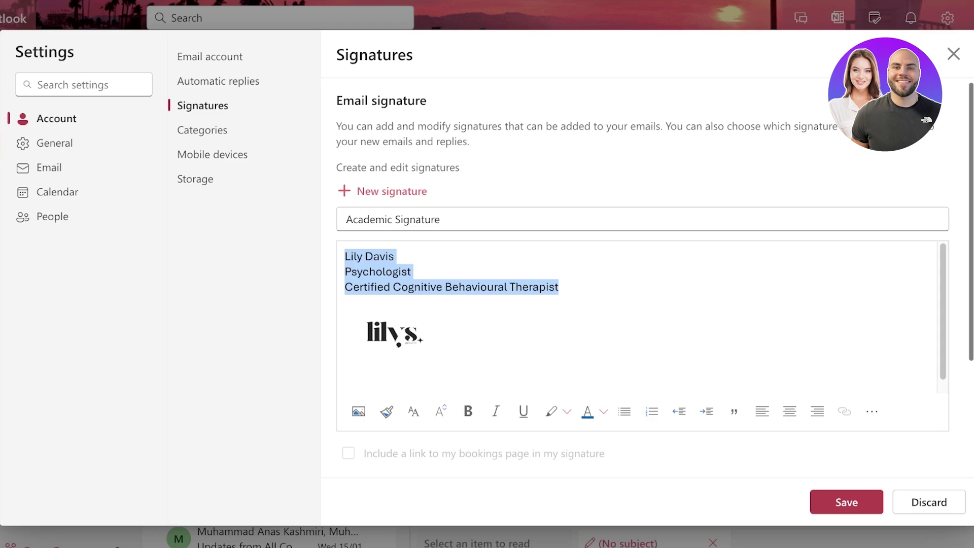
pyautogui.click(872, 411)
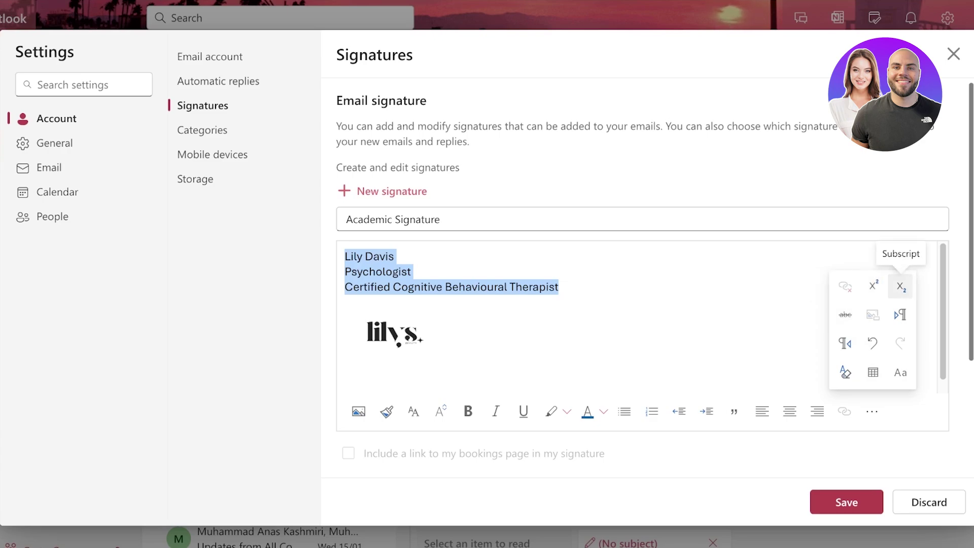
pyautogui.click(441, 339)
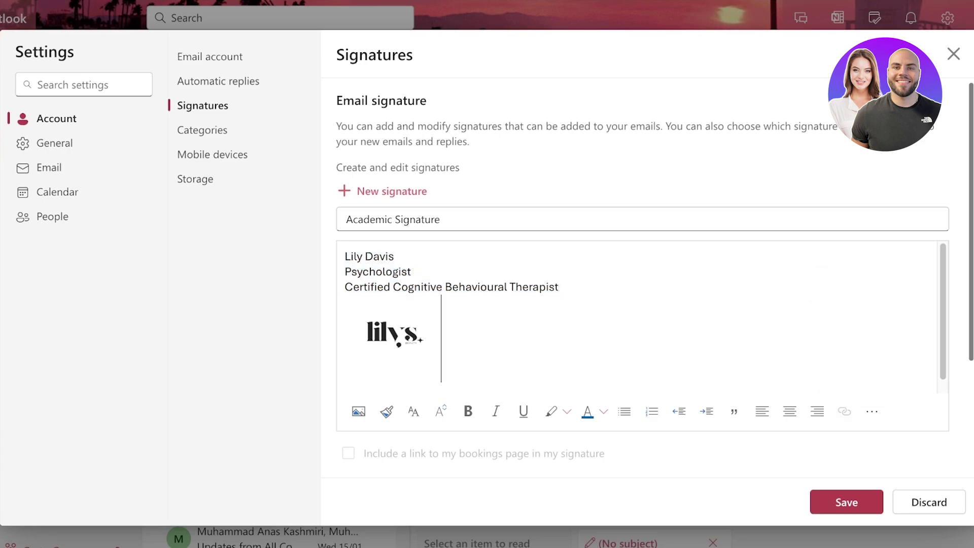
pyautogui.click(345, 339)
pyautogui.moveTo(376, 272); pyautogui.dragTo(559, 287)
pyautogui.click(376, 271)
# Save the Academic Signature and close Settings.
pyautogui.click(846, 503)
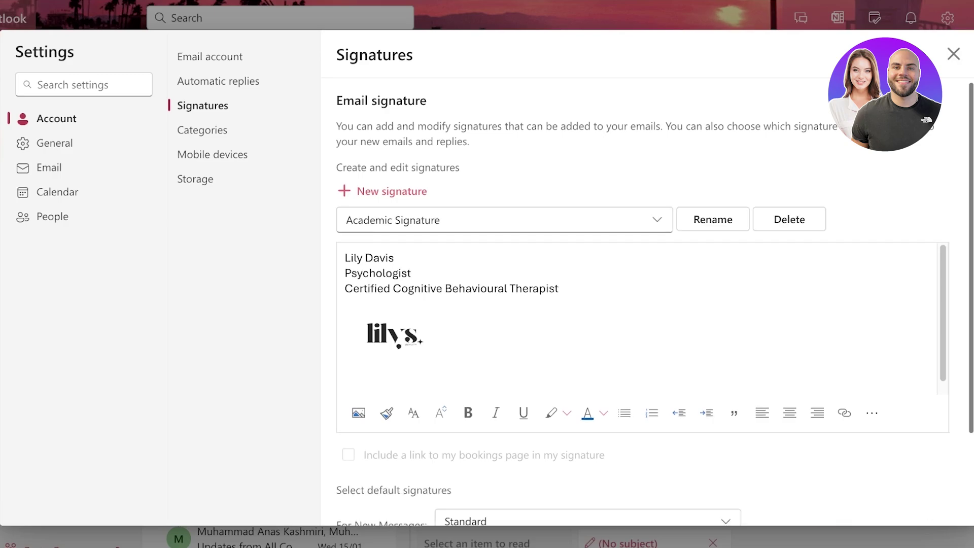
pyautogui.scroll(-2, 642, 304)
pyautogui.scroll(2, 643, 305)
pyautogui.click(954, 54)
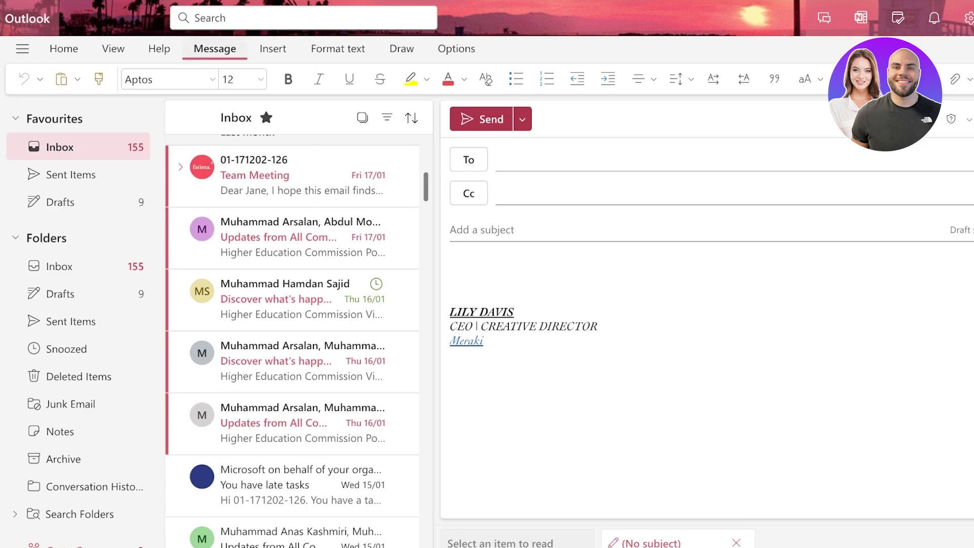
# Check the draft's sending options and view the Updates from All Company message in Favourites.
pyautogui.click(481, 119)
pyautogui.click(523, 147)
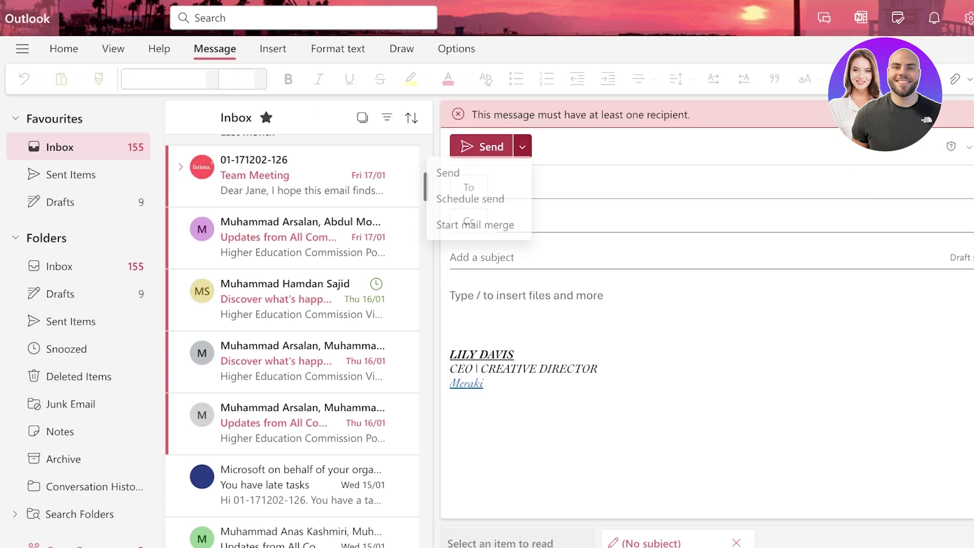
pyautogui.click(284, 237)
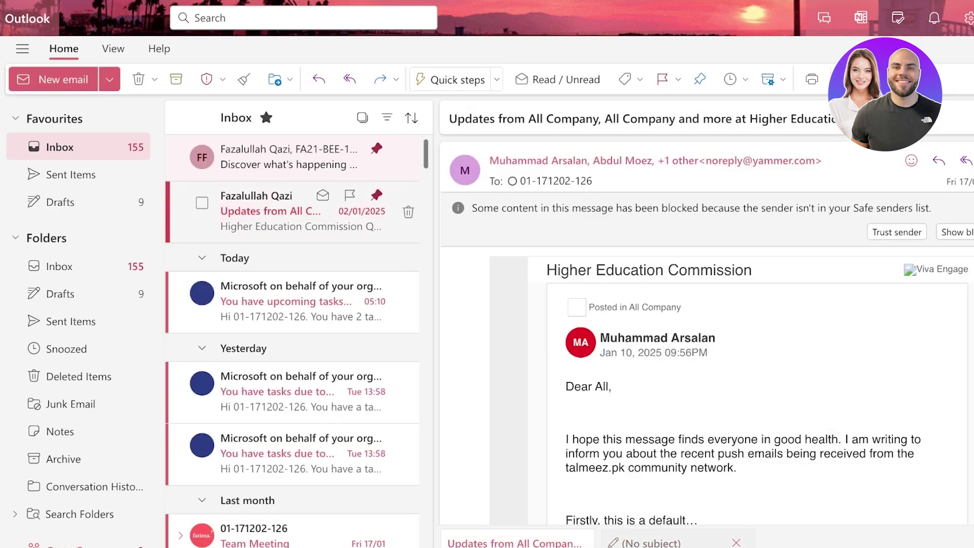
pyautogui.click(60, 147)
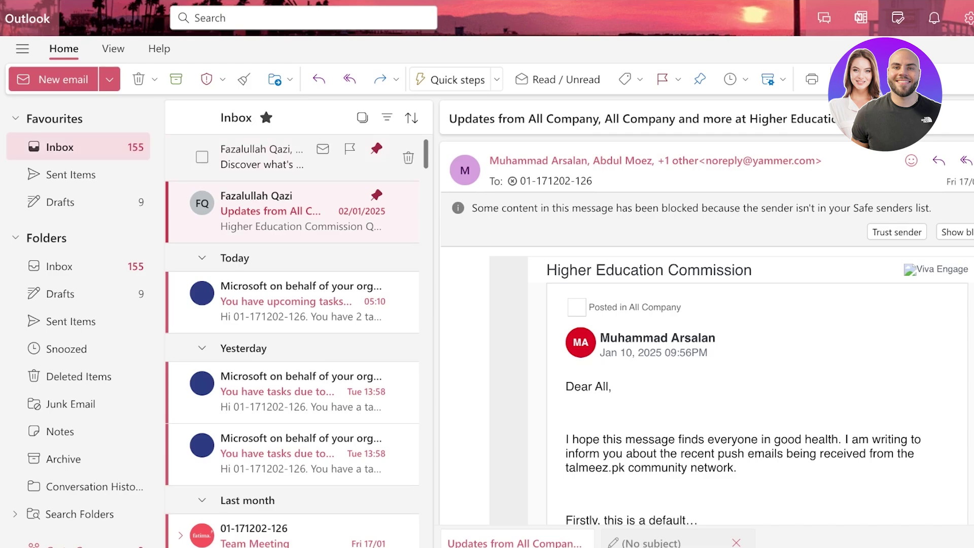
# Start a new email, save it as a draft, and delete its Standard signature.
pyautogui.click(64, 79)
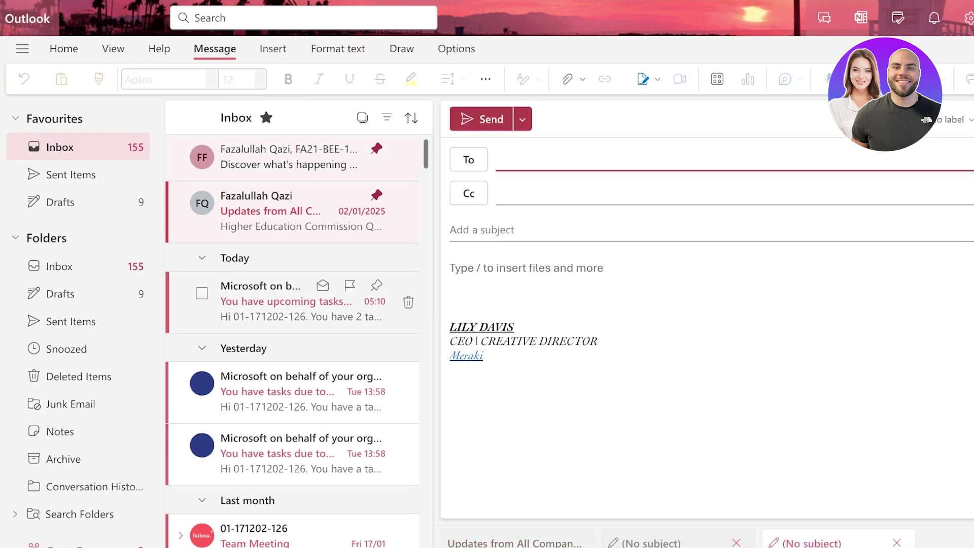
pyautogui.click(503, 326)
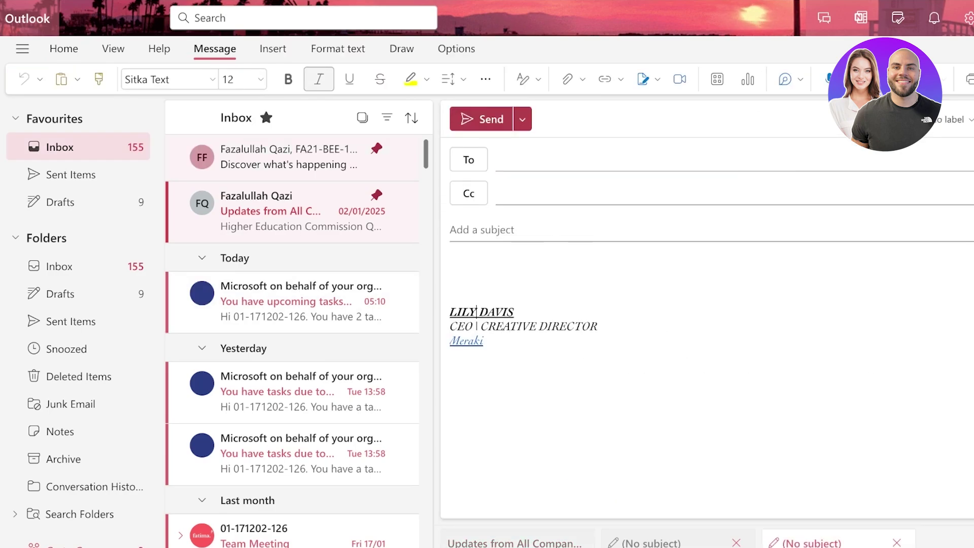
pyautogui.click(477, 311)
pyautogui.hotkey('ctrl', 'Return')
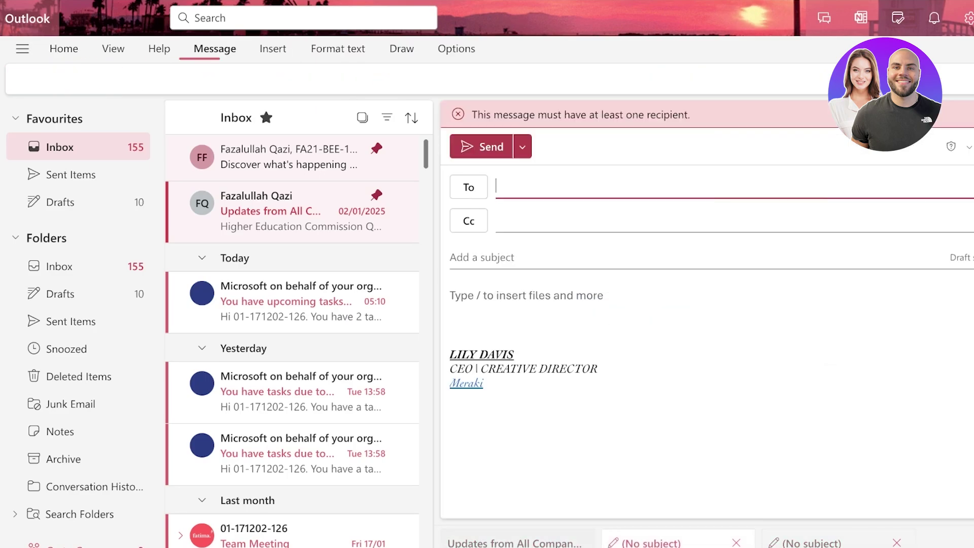
pyautogui.hotkey('ctrl', 'a')
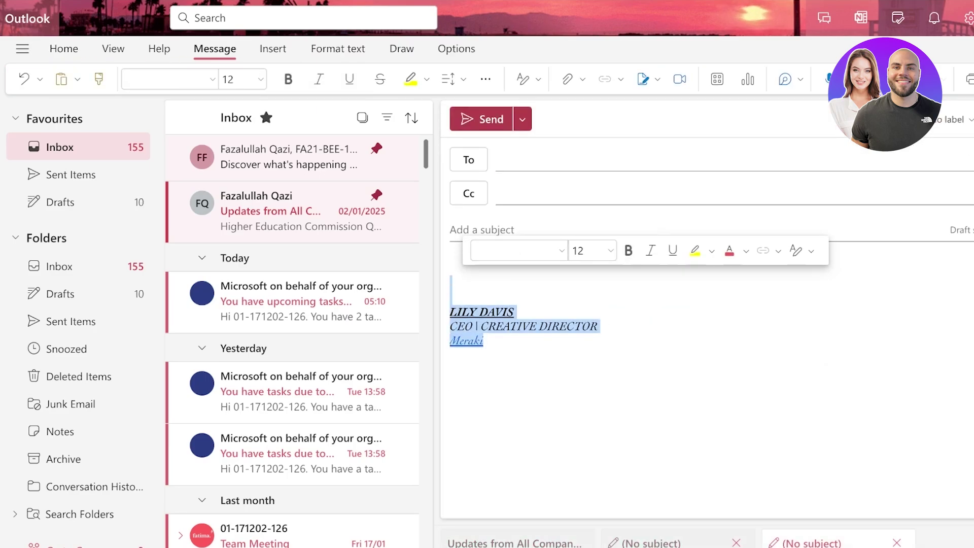
pyautogui.press('Delete')
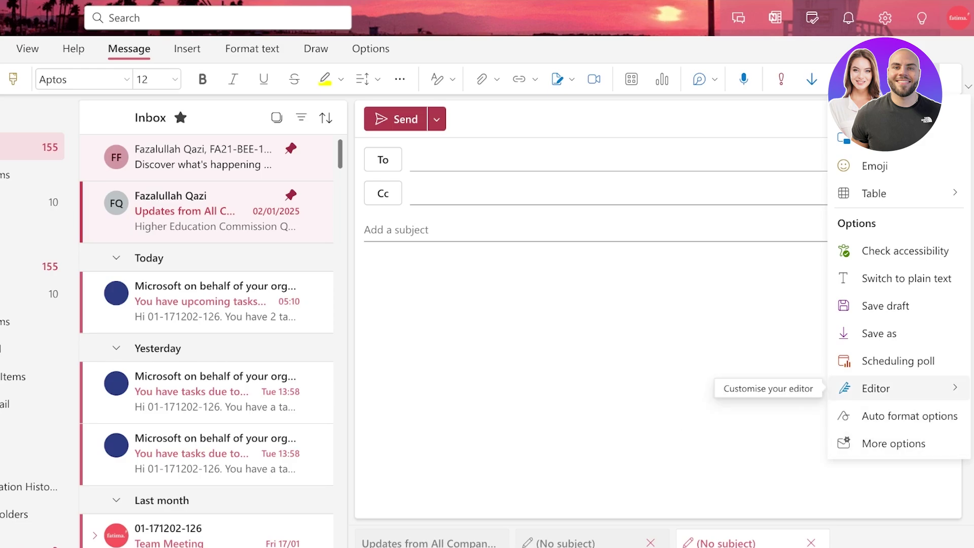
# Dismiss the open menus and close the two empty drafts.
pyautogui.moveTo(877, 388)
pyautogui.press('Escape')
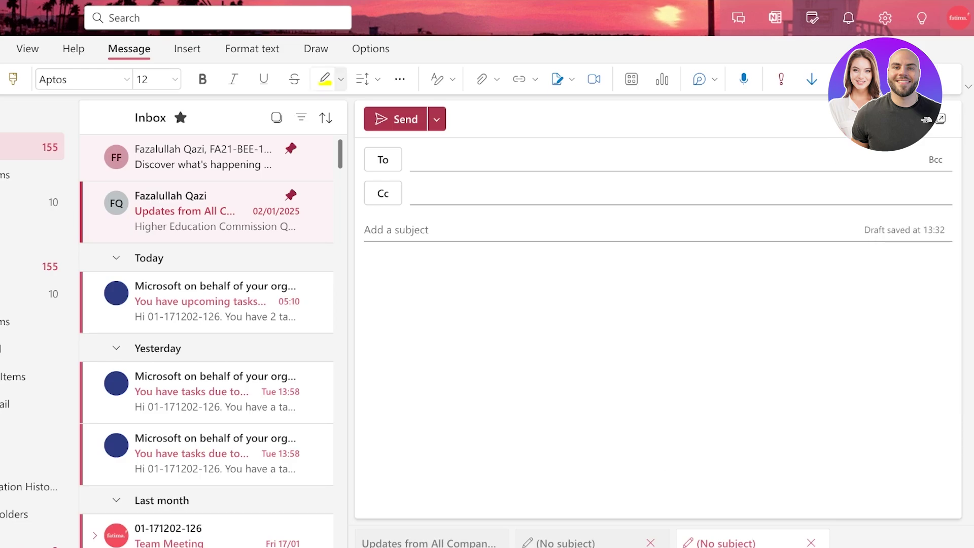
pyautogui.click(399, 79)
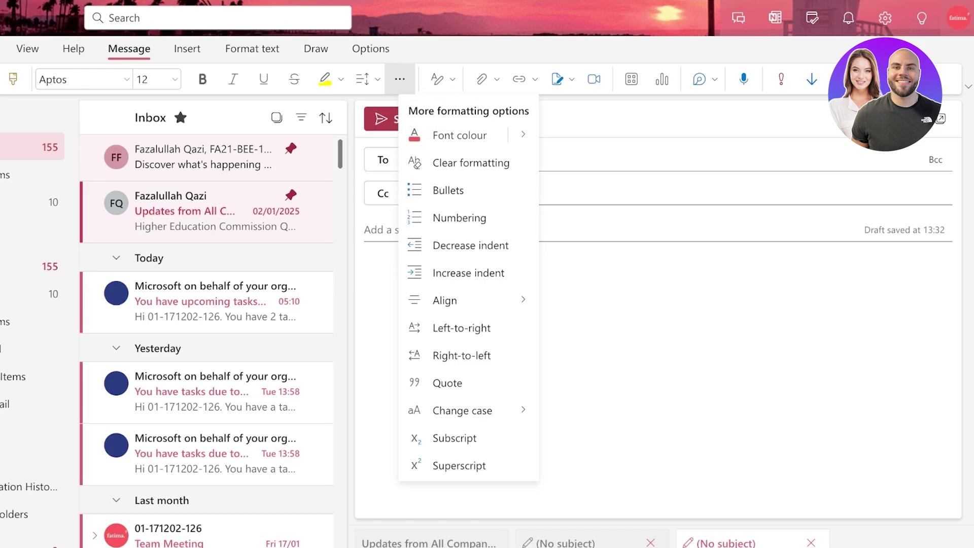
pyautogui.press('Escape')
pyautogui.click(371, 48)
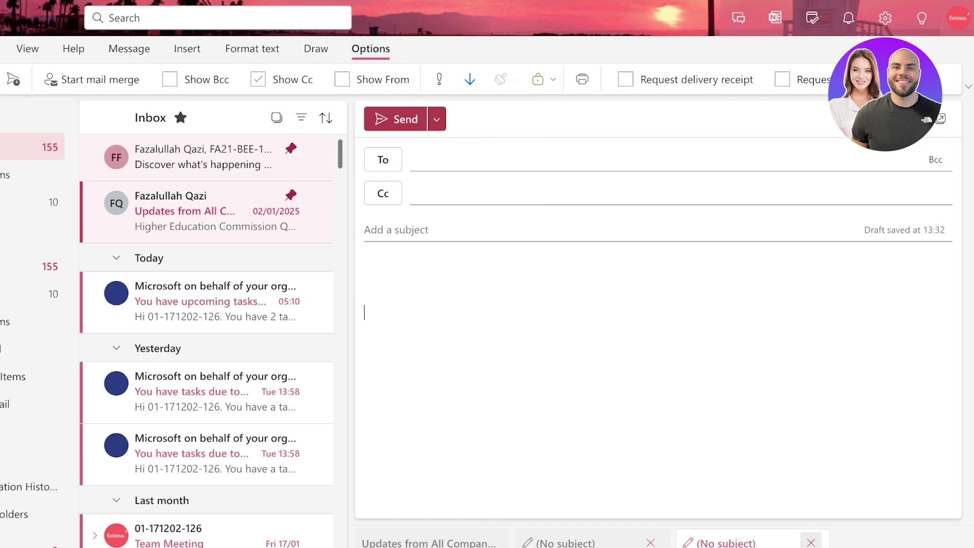
pyautogui.click(811, 542)
pyautogui.scroll(-10, 659, 330)
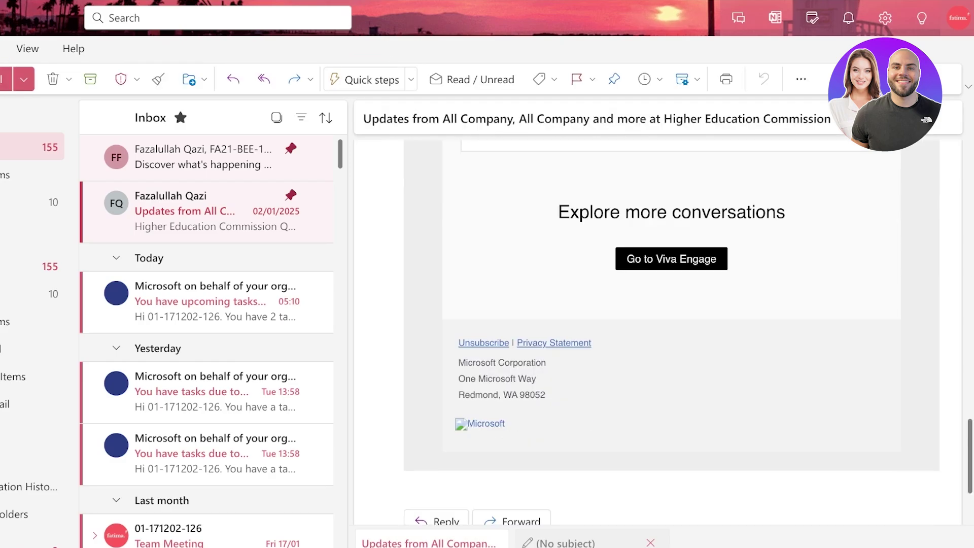
pyautogui.click(651, 542)
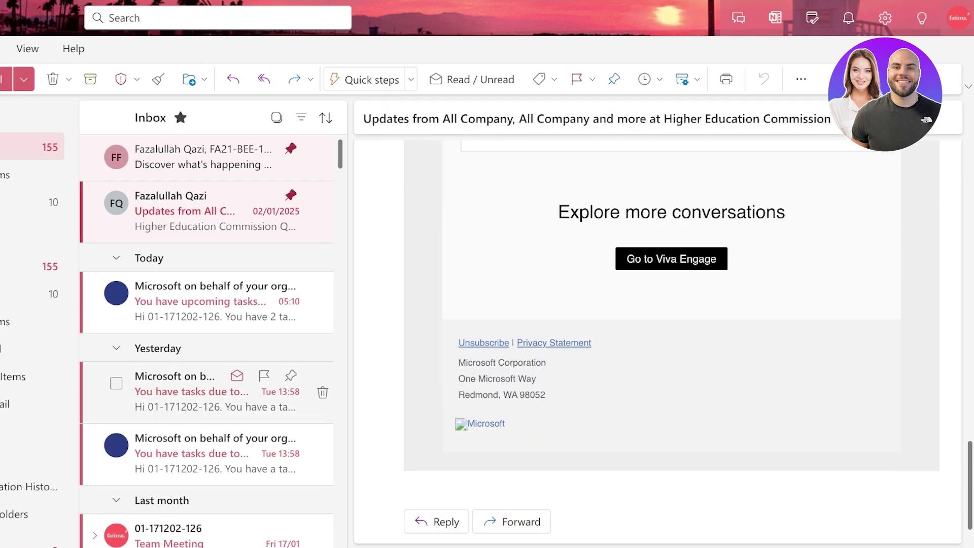
# In a new email, insert the Academic Signature, then replace it with the Standard signature.
pyautogui.hotkey('ctrl', 'n')
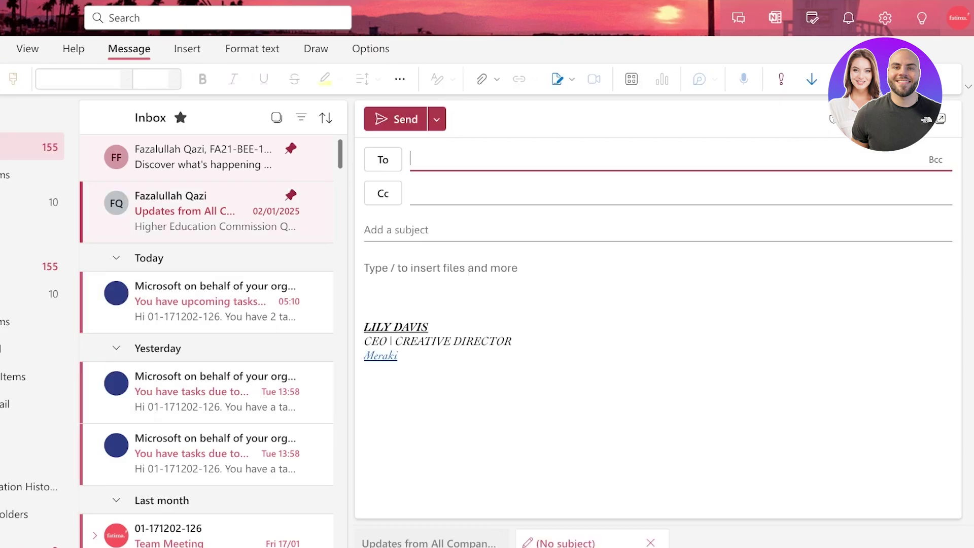
pyautogui.click(398, 355)
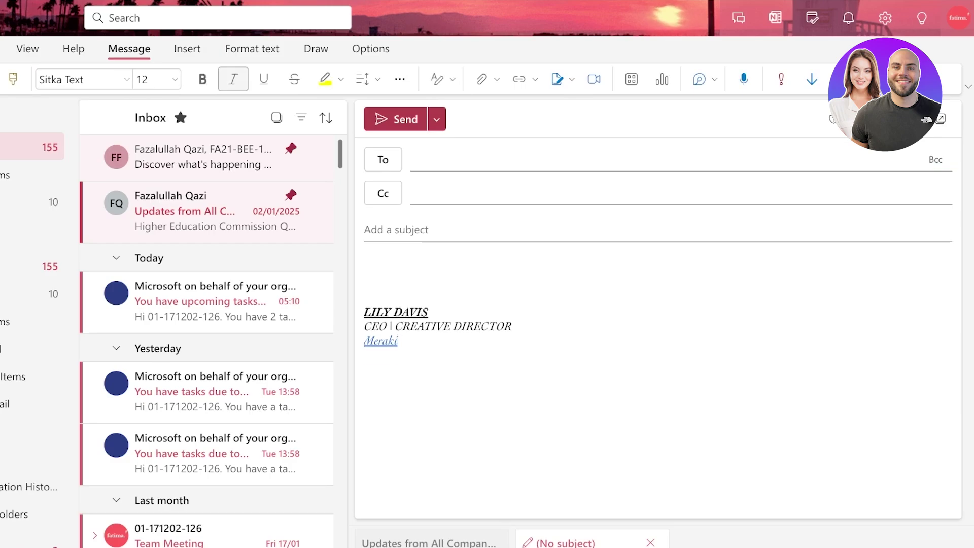
pyautogui.click(388, 339)
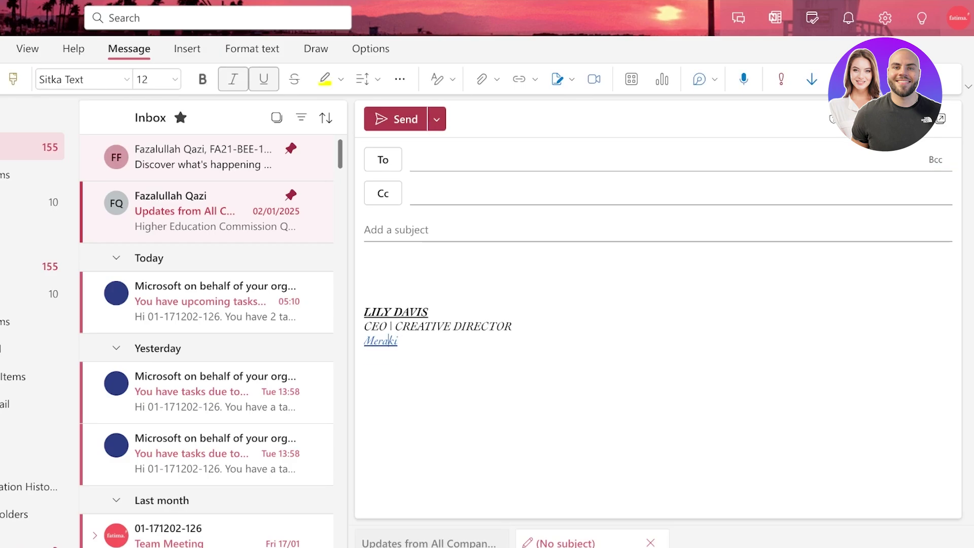
pyautogui.click(572, 79)
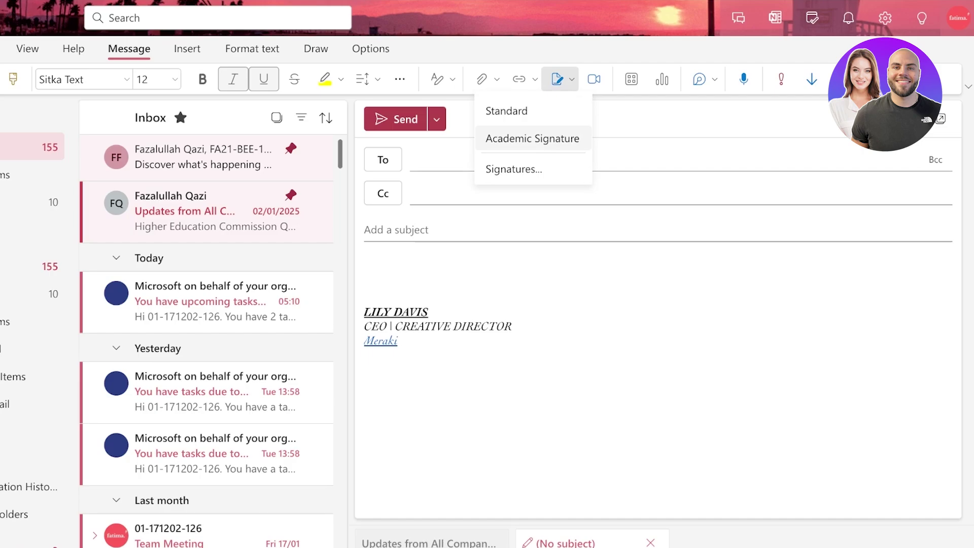
pyautogui.click(532, 138)
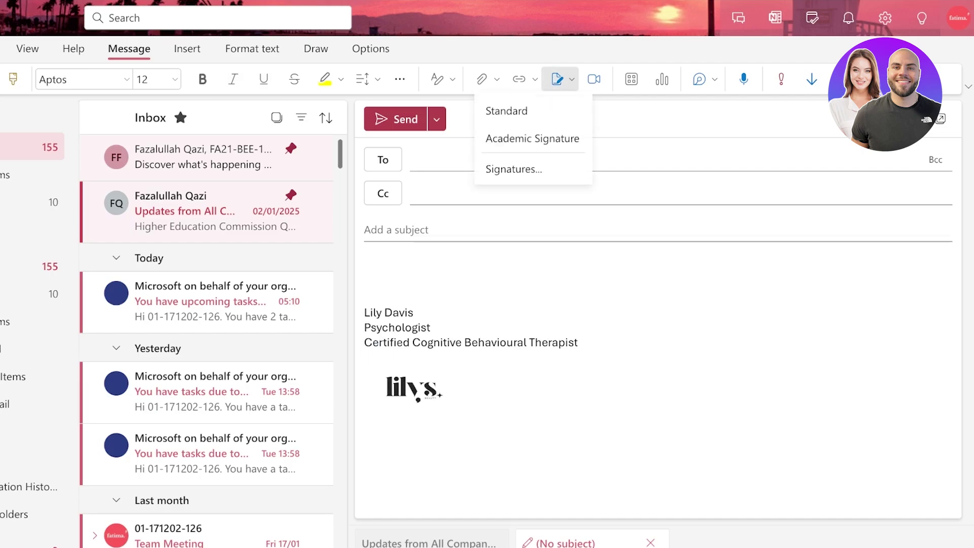
pyautogui.hotkey('ctrl', 'a')
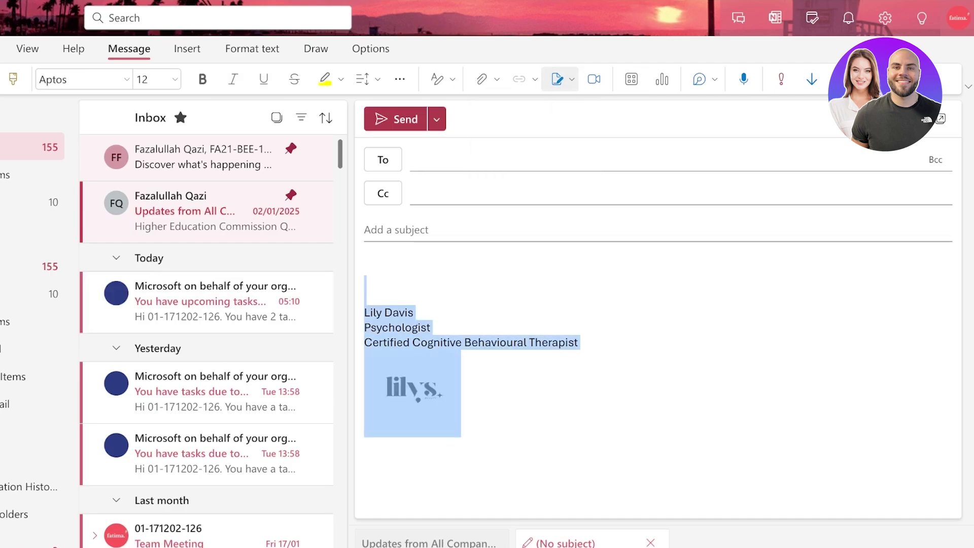
pyautogui.click(572, 80)
pyautogui.click(507, 110)
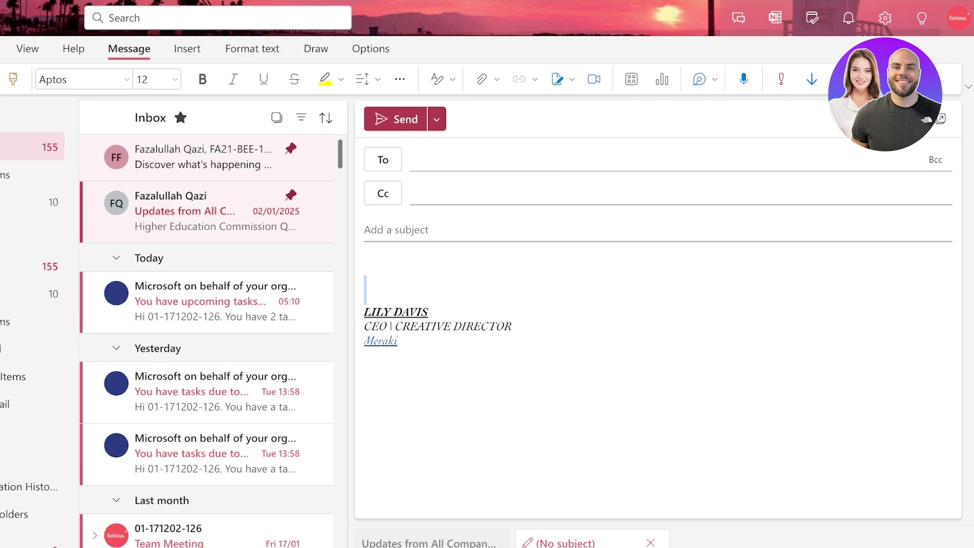
pyautogui.click(572, 80)
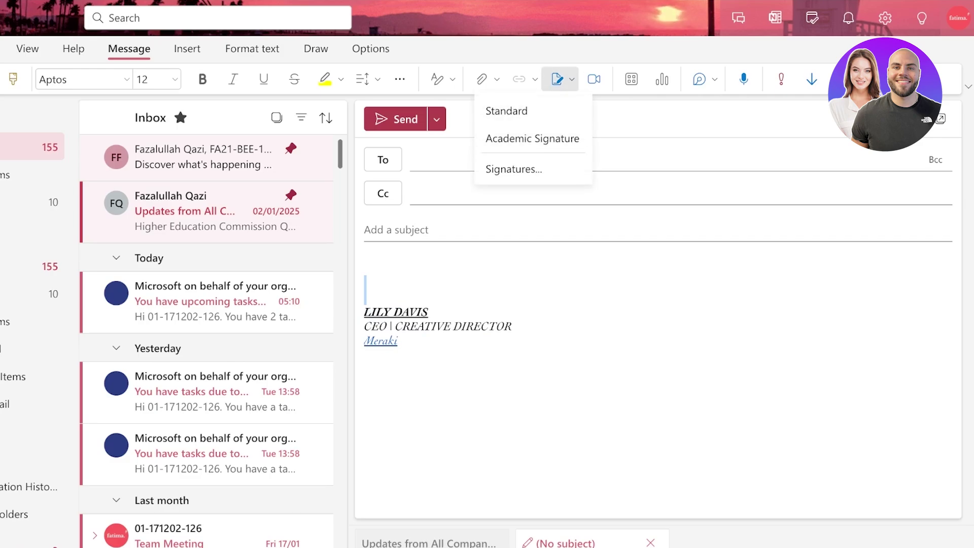
pyautogui.click(365, 267)
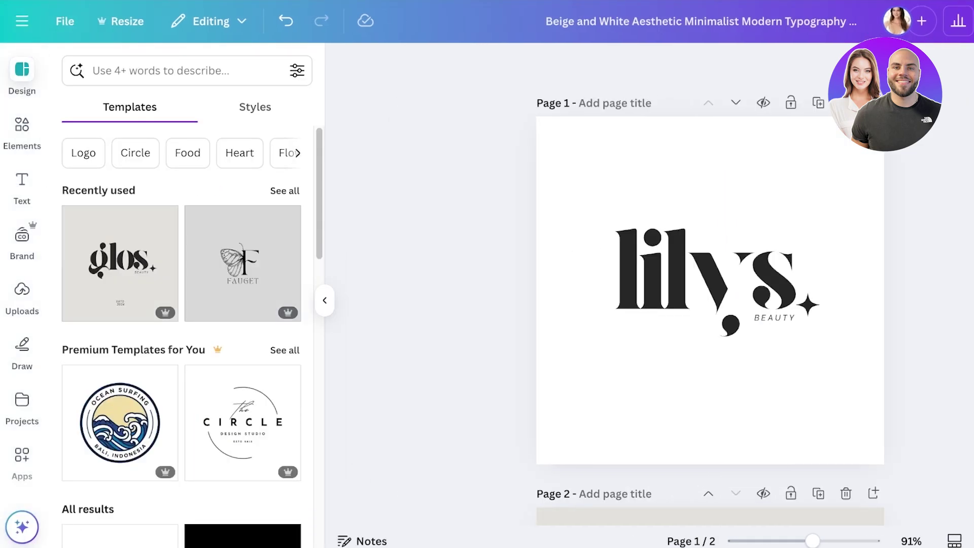
# Search Canva for 'logo' and open the Olivia Wilson script logo template.
pyautogui.click(22, 21)
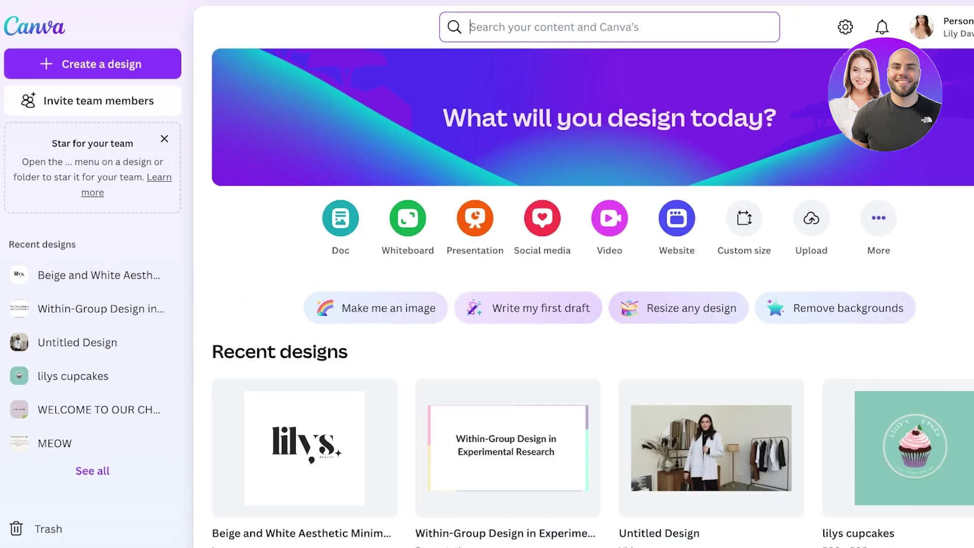
pyautogui.write('logo')
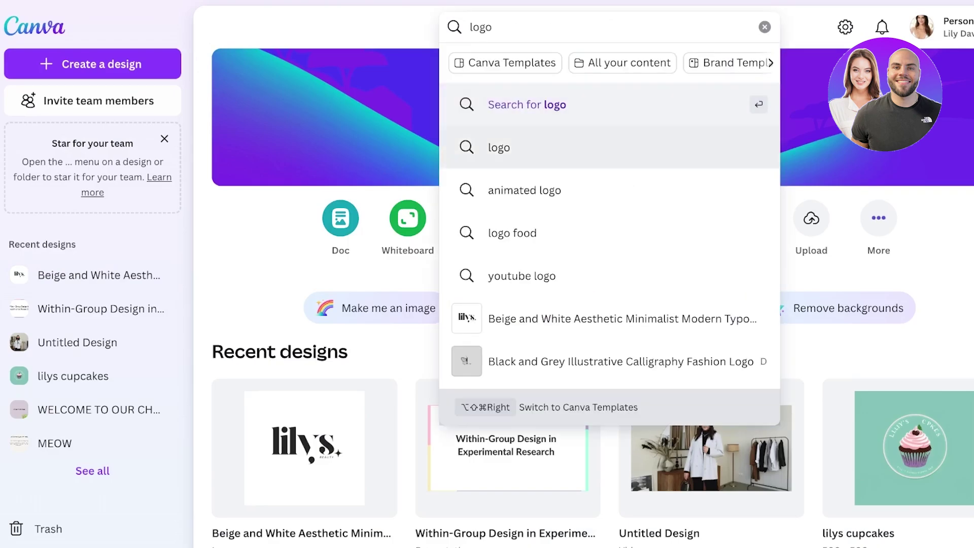
pyautogui.press('Return')
pyautogui.scroll(-15, 584, 299)
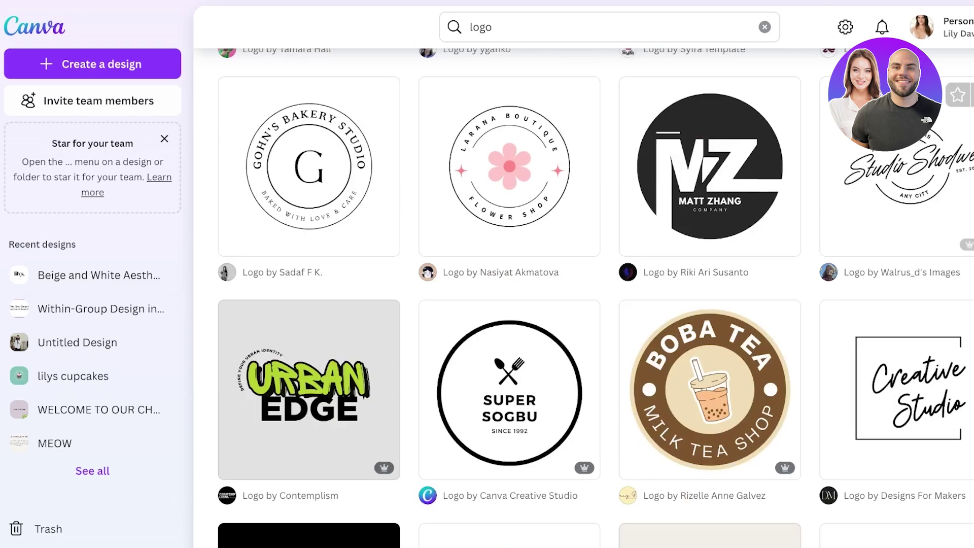
pyautogui.scroll(-8, 583, 299)
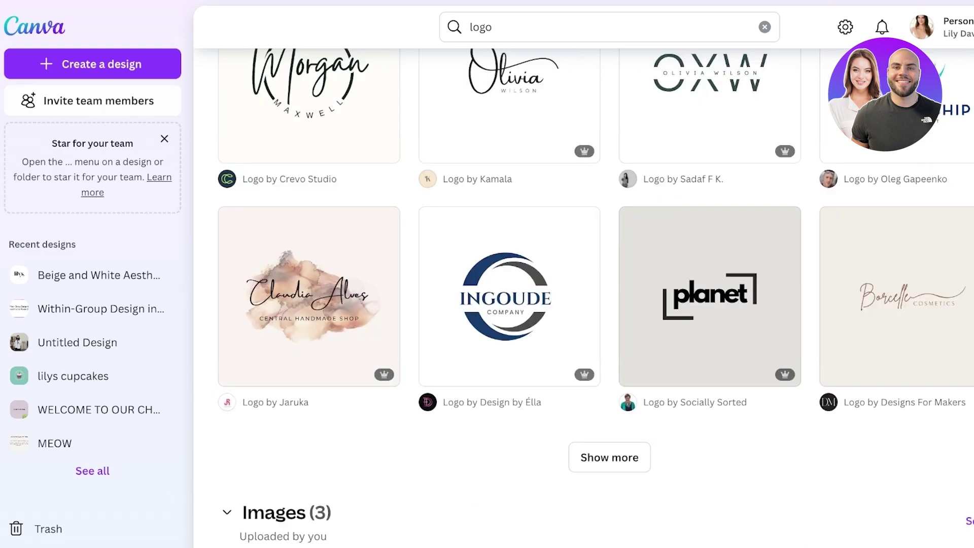
pyautogui.scroll(1, 584, 300)
pyautogui.click(510, 127)
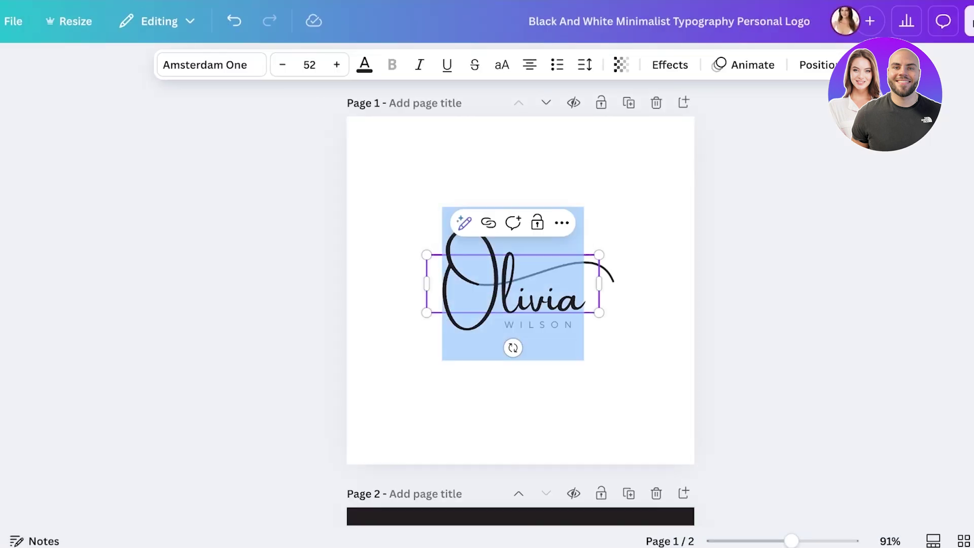
# Replace 'Olivia' on page 2 with 'GRACE' and shrink the font size two steps.
pyautogui.write('A')
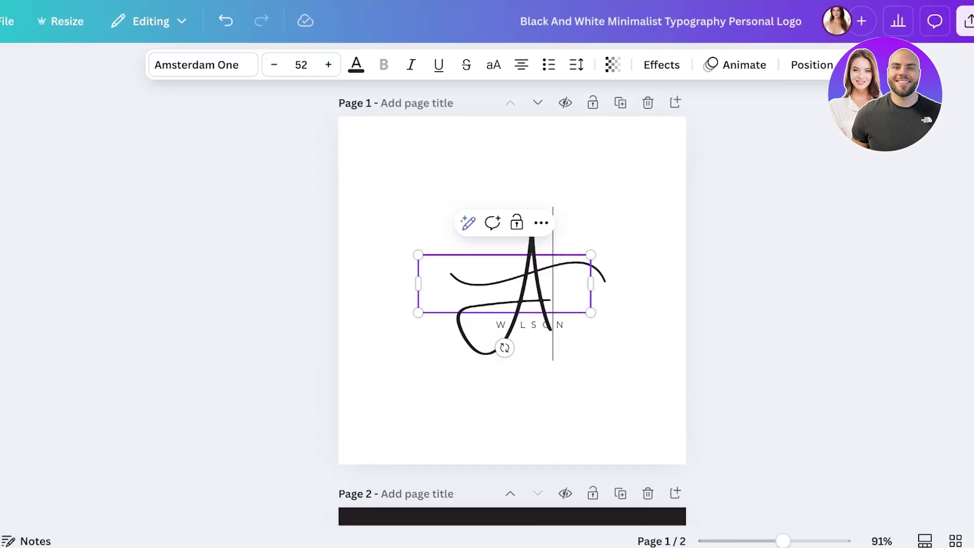
pyautogui.press('BackSpace')
pyautogui.write('Wy')
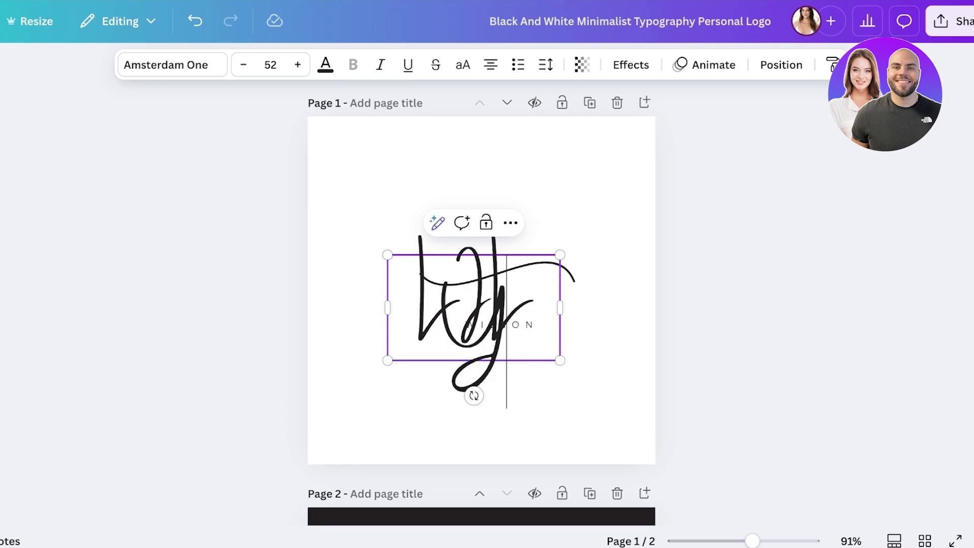
pyautogui.press('BackSpace')
pyautogui.press('BackSpace')
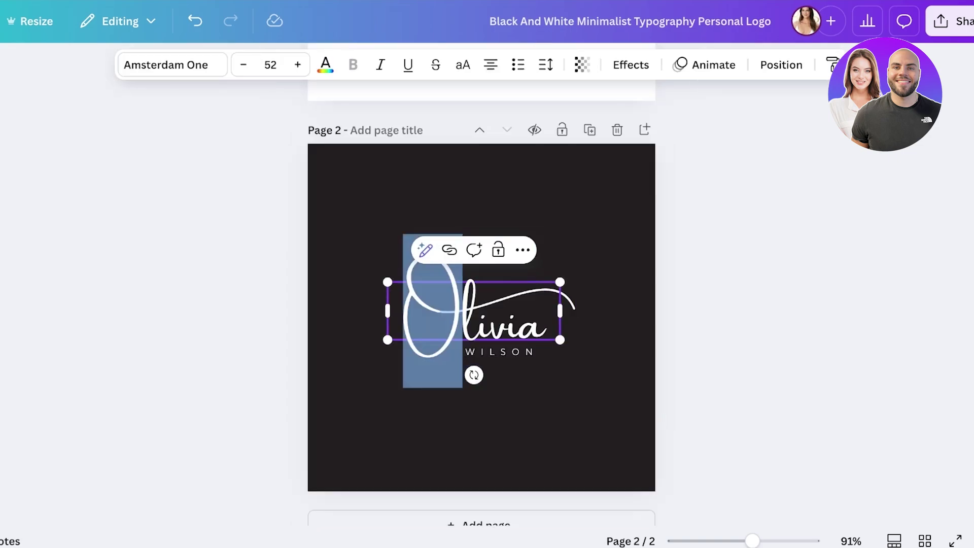
pyautogui.click(509, 330)
pyautogui.hotkey('ctrl', 'a')
pyautogui.write('A')
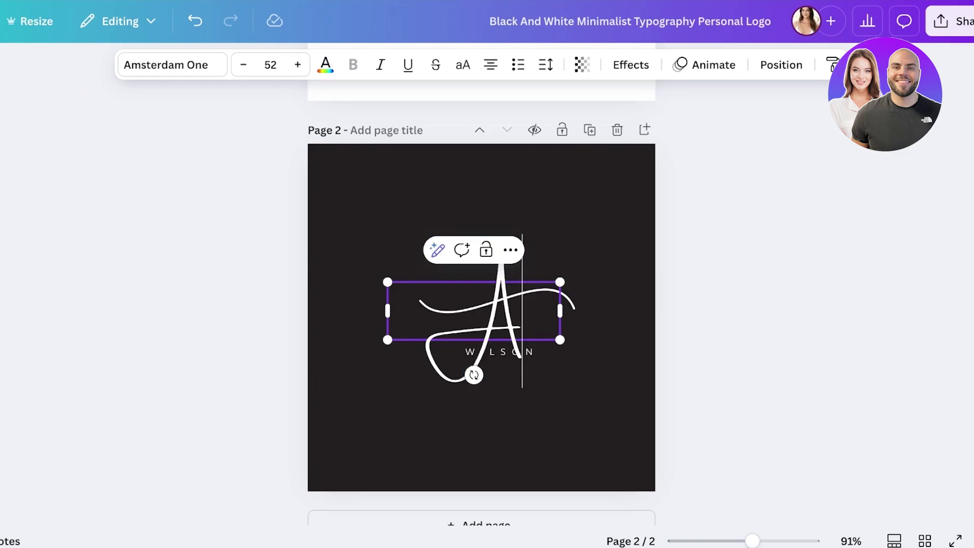
pyautogui.write('Wilson')
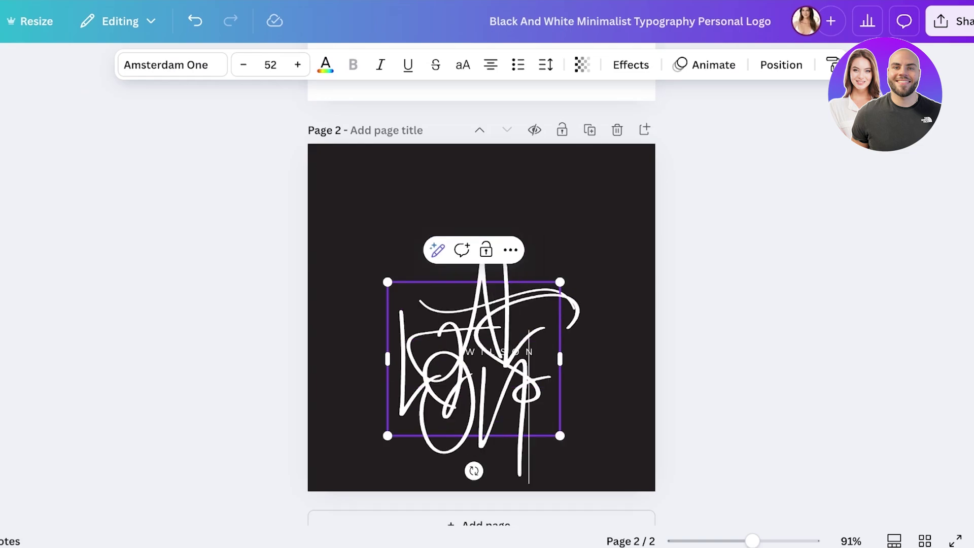
pyautogui.hotkey('ctrl', 'a')
pyautogui.press('BackSpace')
pyautogui.write('GRACE')
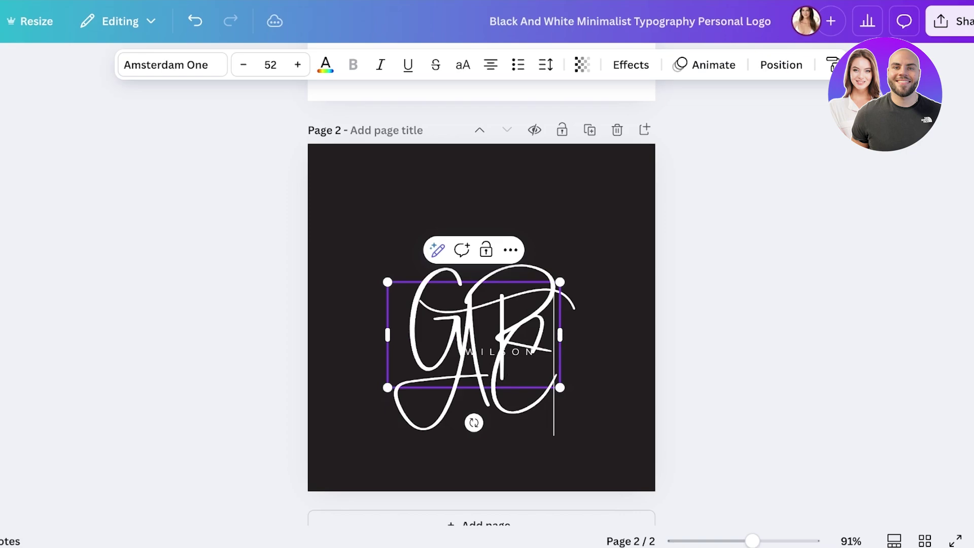
pyautogui.hotkey('ctrl', 'shift', ',')
pyautogui.hotkey('ctrl', 'shift', ',')
pyautogui.hotkey('ctrl', 'shift', ',')
pyautogui.hotkey('ctrl', 'shift', ',')
pyautogui.hotkey('ctrl', 'shift', ',')
pyautogui.hotkey('ctrl', 'shift', ',')
pyautogui.hotkey('ctrl', 'shift', ',')
pyautogui.hotkey('ctrl', 'shift', ',')
pyautogui.hotkey('ctrl', 'shift', ',')
pyautogui.hotkey('ctrl', 'shift', ',')
pyautogui.hotkey('ctrl', 'shift', ',')
pyautogui.hotkey('ctrl', 'shift', ',')
pyautogui.hotkey('ctrl', 'shift', ',')
pyautogui.hotkey('ctrl', 'shift', ',')
pyautogui.hotkey('ctrl', 'shift', ',')
pyautogui.hotkey('ctrl', 'shift', ',')
pyautogui.hotkey('ctrl', 'shift', ',')
pyautogui.hotkey('ctrl', 'shift', ',')
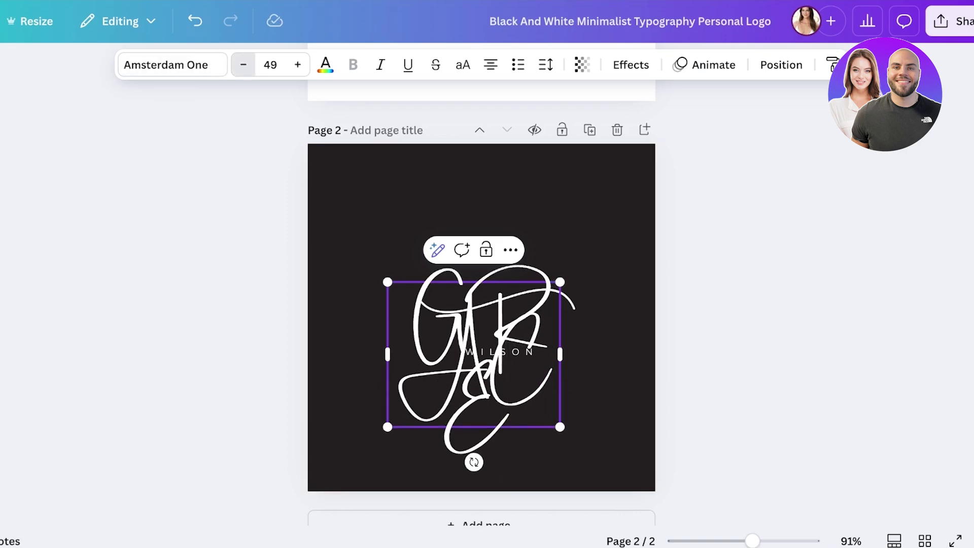
pyautogui.hotkey('ctrl', 'shift', ',')
pyautogui.hotkey('ctrl', 'shift', ',')
pyautogui.hotkey('ctrl', 'shift', ',')
pyautogui.hotkey('ctrl', 'shift', ',')
pyautogui.hotkey('ctrl', 'shift', ',')
pyautogui.hotkey('ctrl', 'shift', ',')
pyautogui.hotkey('ctrl', 'shift', ',')
pyautogui.hotkey('ctrl', 'shift', ',')
pyautogui.hotkey('ctrl', 'shift', ',')
pyautogui.hotkey('ctrl', 'shift', ',')
pyautogui.hotkey('ctrl', 'shift', ',')
pyautogui.hotkey('ctrl', 'shift', ',')
pyautogui.hotkey('ctrl', 'shift', ',')
pyautogui.hotkey('ctrl', 'shift', ',')
pyautogui.hotkey('ctrl', 'shift', ',')
pyautogui.hotkey('ctrl', 'shift', ',')
pyautogui.hotkey('ctrl', 'shift', ',')
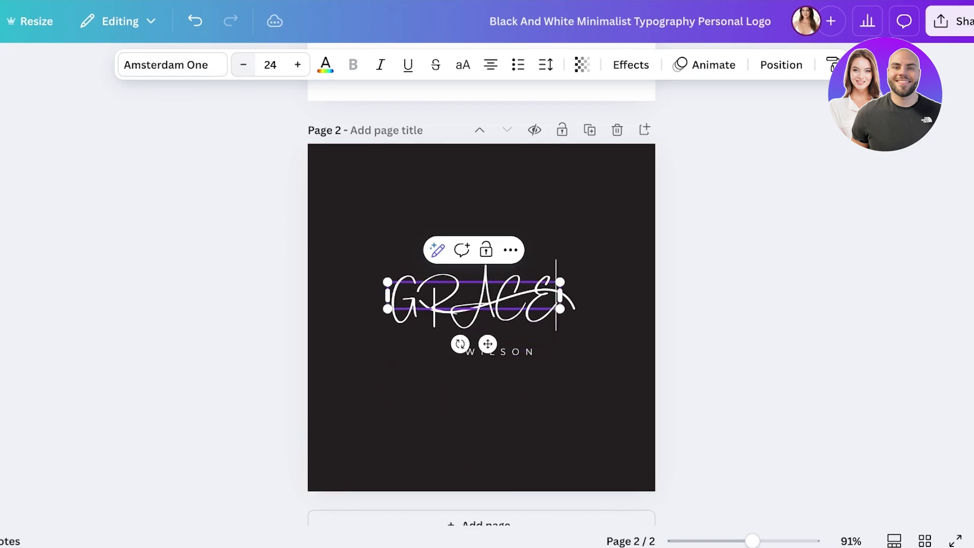
pyautogui.press('Escape')
# Move the swoosh and the WILSON text up beneath GRACE.
pyautogui.click(548, 297)
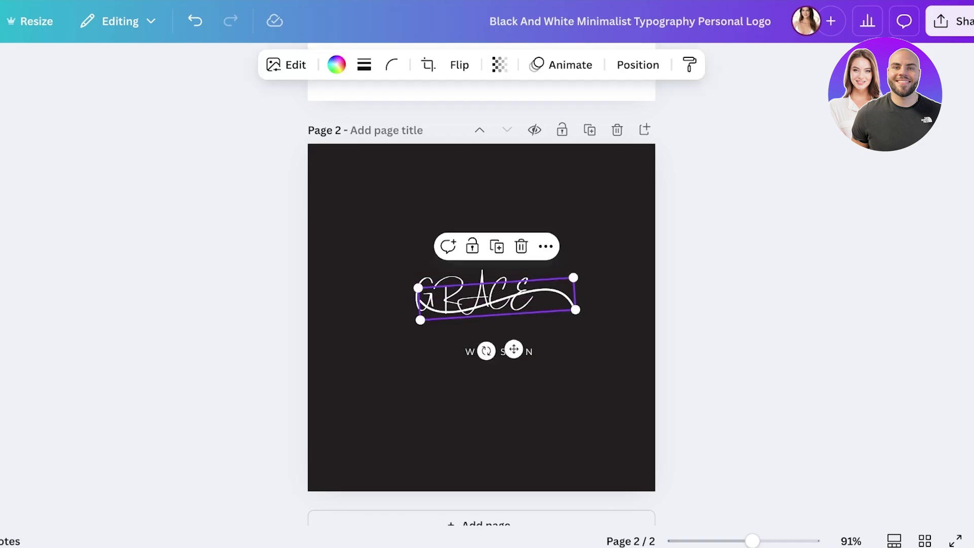
pyautogui.moveTo(548, 297)
pyautogui.mouseDown()
pyautogui.moveTo(551, 317)
pyautogui.moveTo(564, 296)
pyautogui.mouseUp()
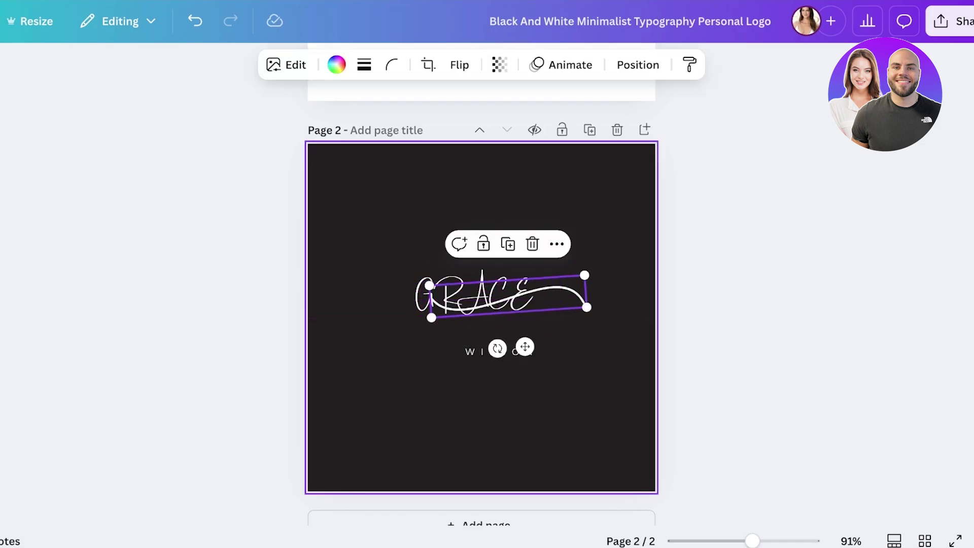
pyautogui.press('Escape')
pyautogui.moveTo(499, 352); pyautogui.dragTo(523, 317)
pyautogui.press('Escape')
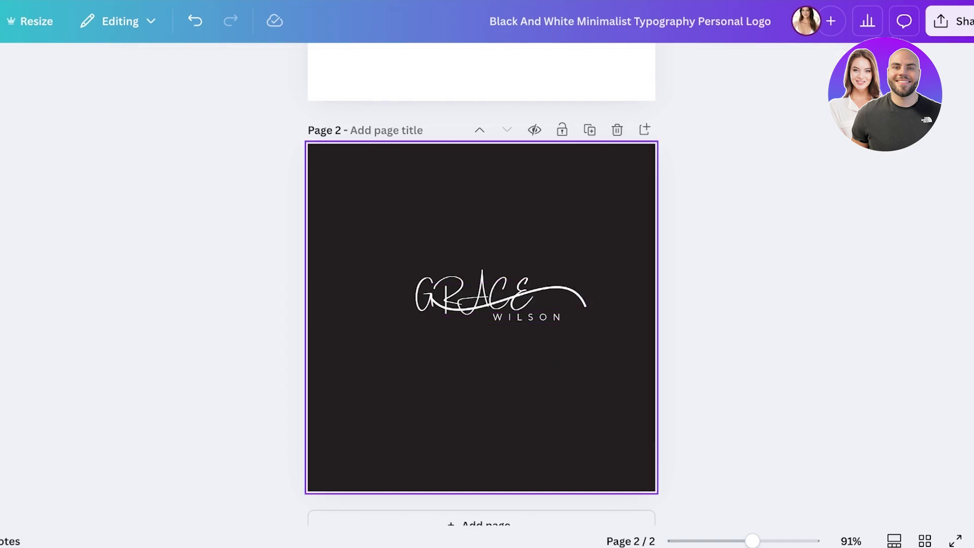
pyautogui.scroll(-1, 482, 304)
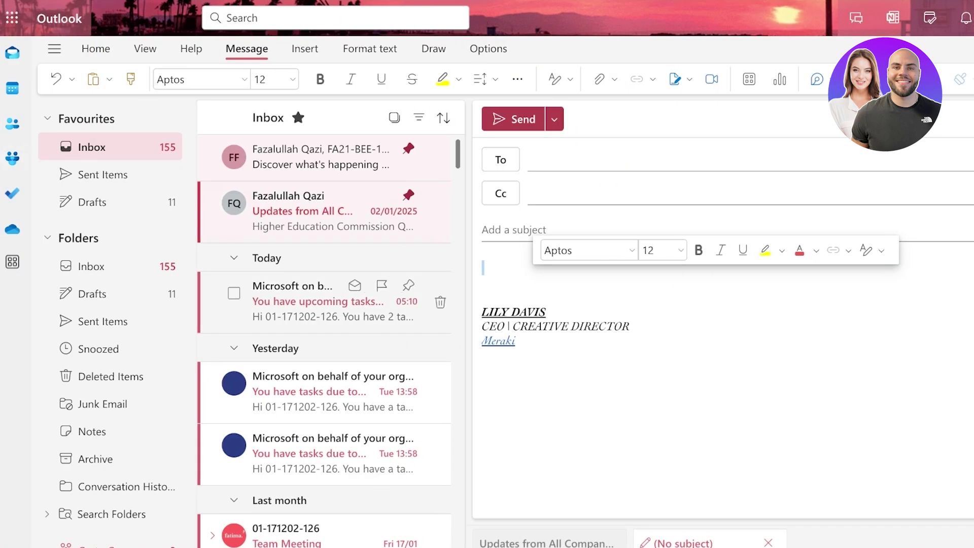
# Click into the Standard signature's name and 'CEO | CREATIVE DIRECTOR' text in the draft.
pyautogui.click(514, 312)
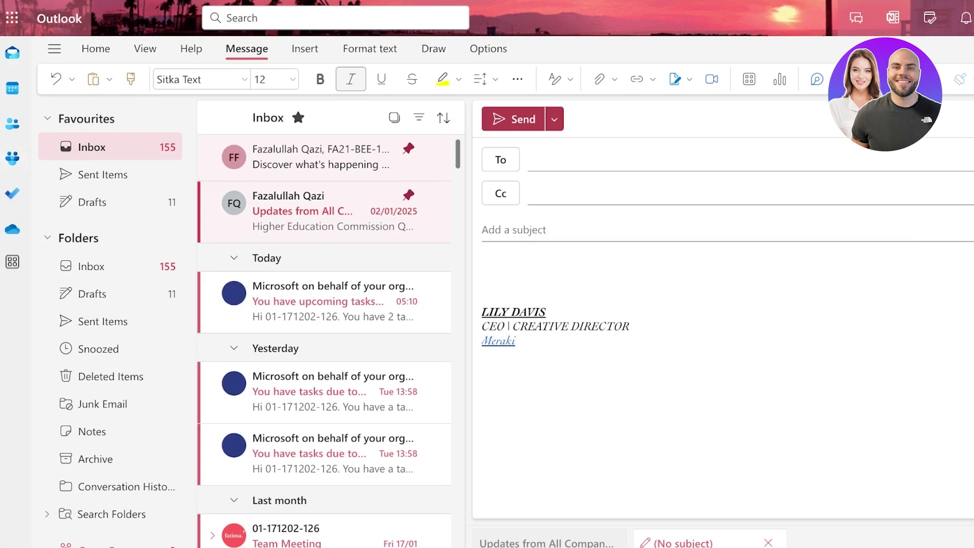